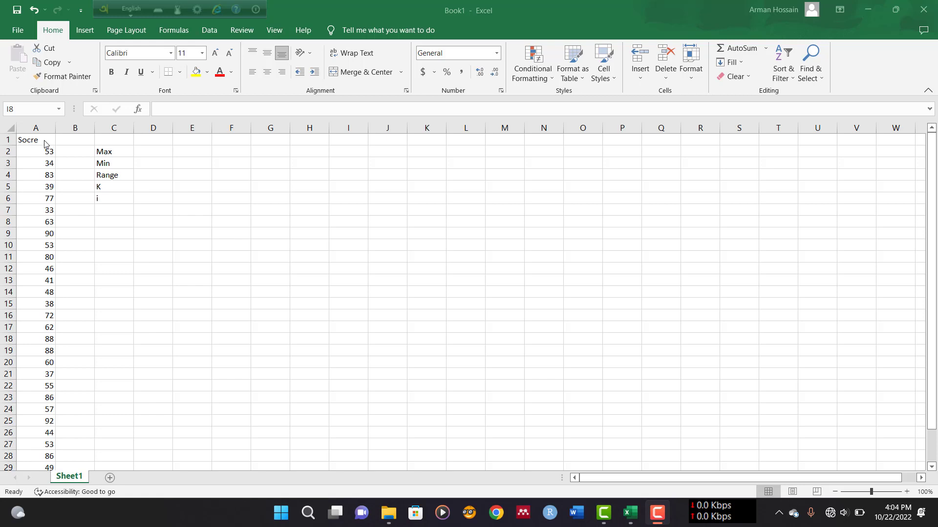
# Enter a MAX formula in D2 over the scores A2:A30 to get the maximum score
pyautogui.scroll(-3, 45, 143)
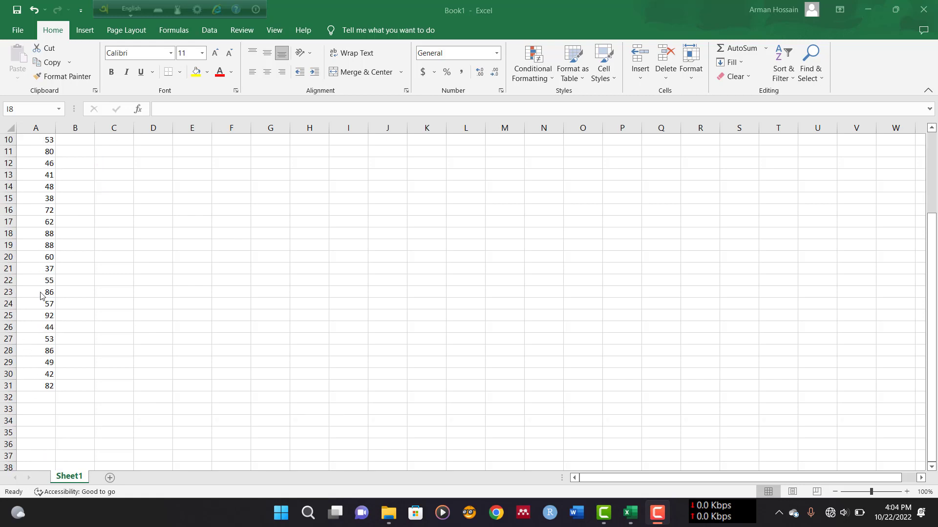
pyautogui.scroll(3, 41, 295)
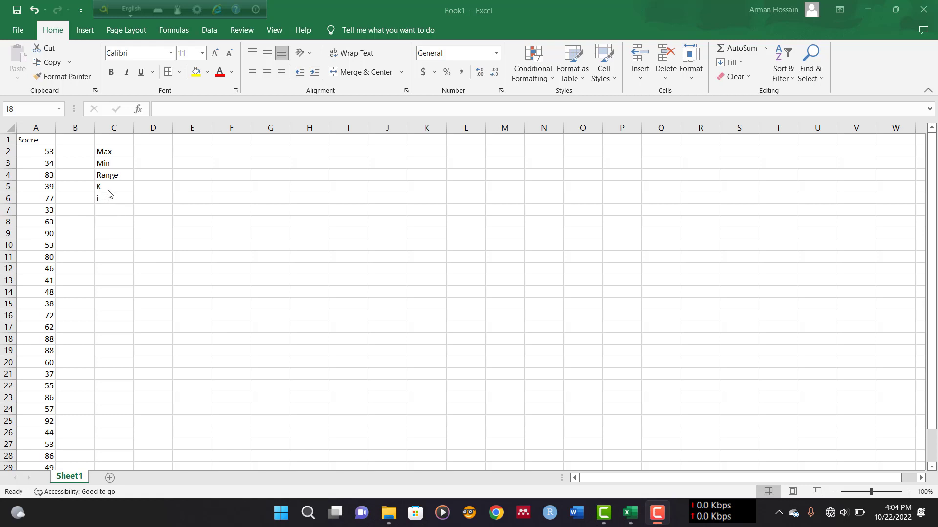
pyautogui.click(143, 152)
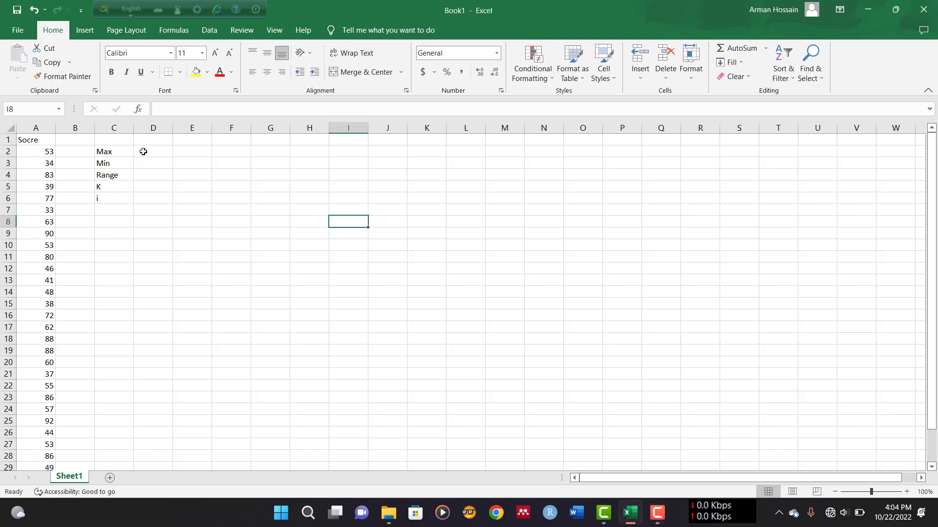
pyautogui.click(143, 151)
pyautogui.write('=')
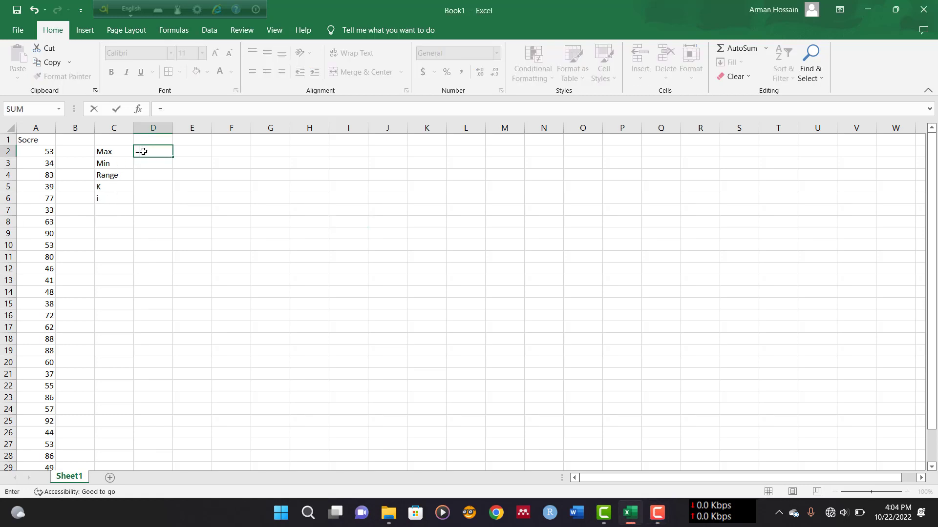
pyautogui.write('max')
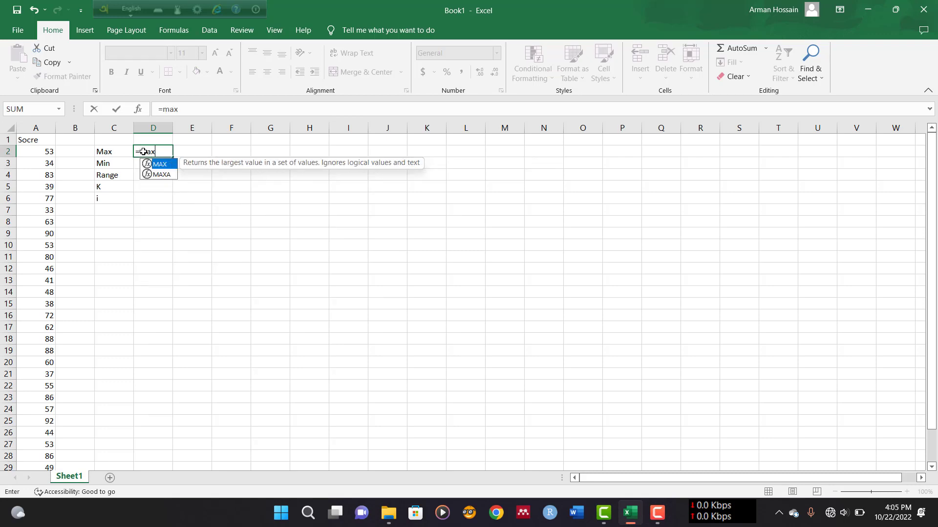
pyautogui.doubleClick(154, 164)
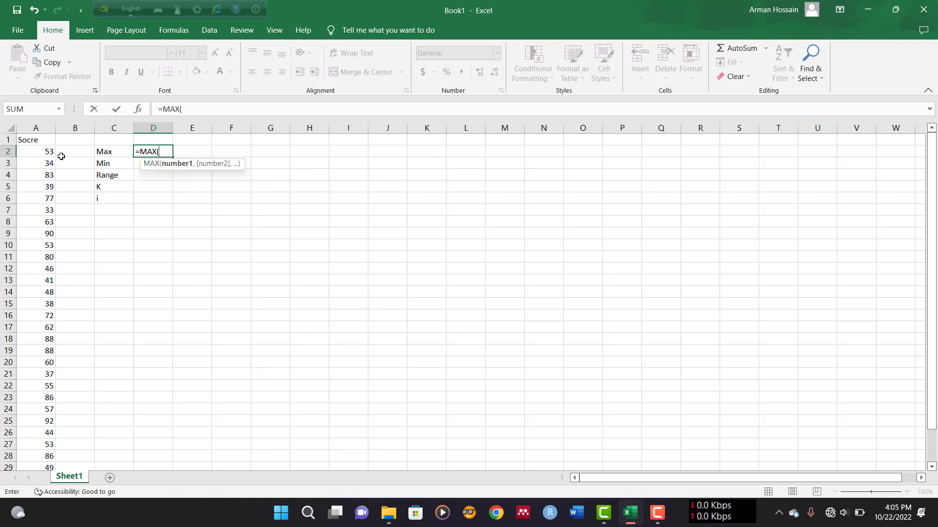
pyautogui.moveTo(42, 150); pyautogui.dragTo(61, 484)
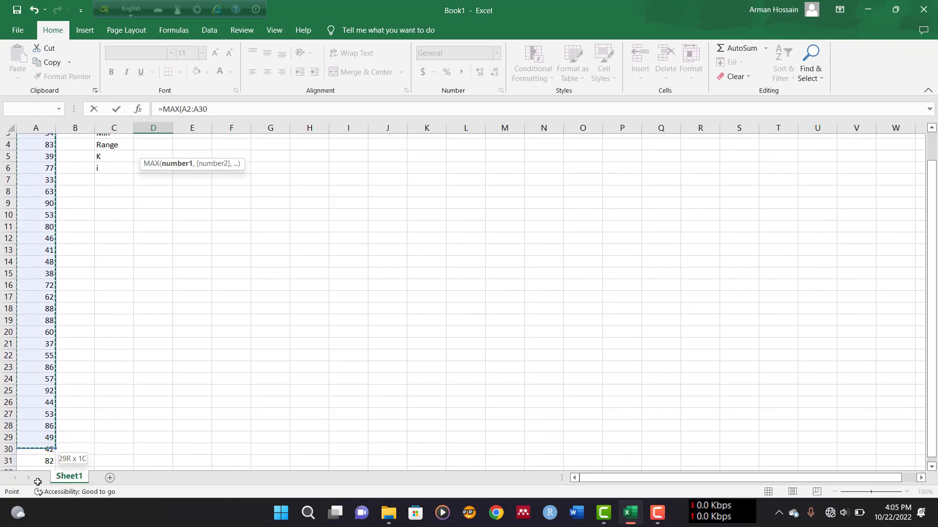
pyautogui.press('Return')
# Enter a MIN formula in D3 over the scores A2:A31 to get the minimum score
pyautogui.scroll(1, 151, 220)
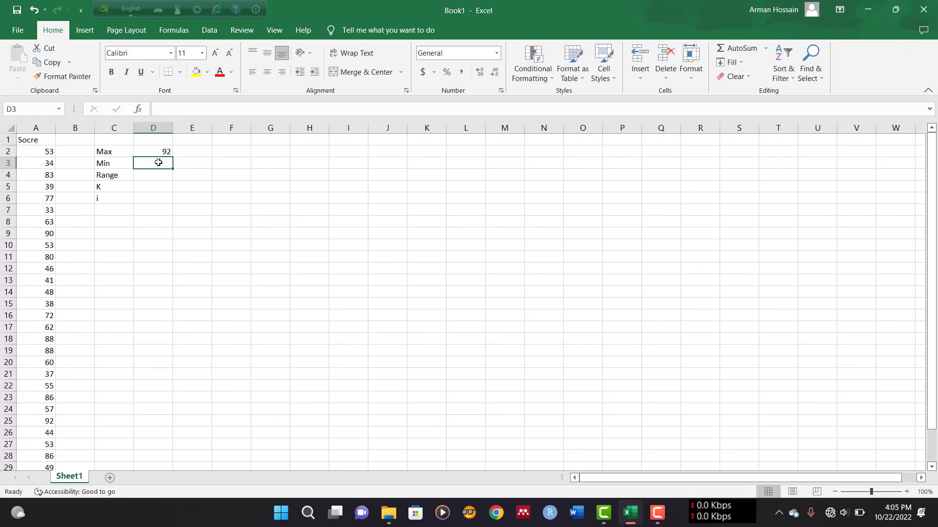
pyautogui.write('=')
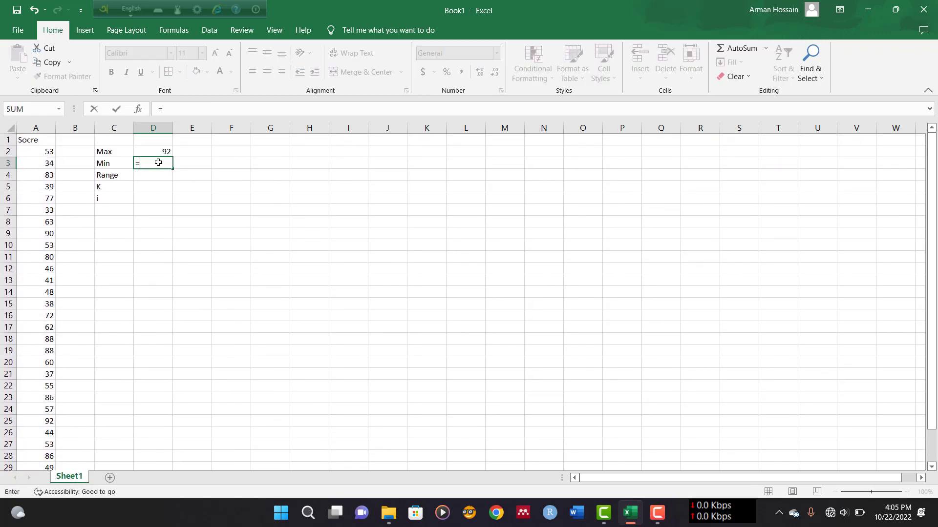
pyautogui.write('min')
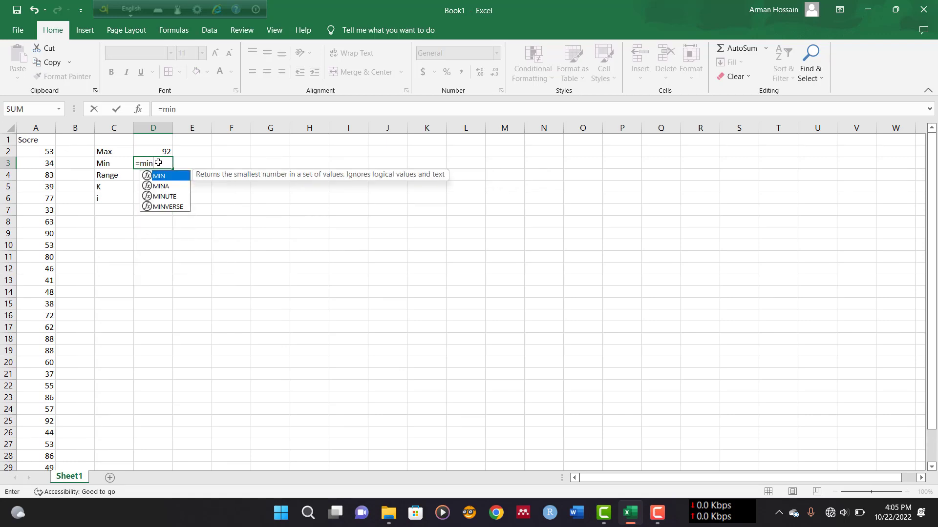
pyautogui.doubleClick(163, 176)
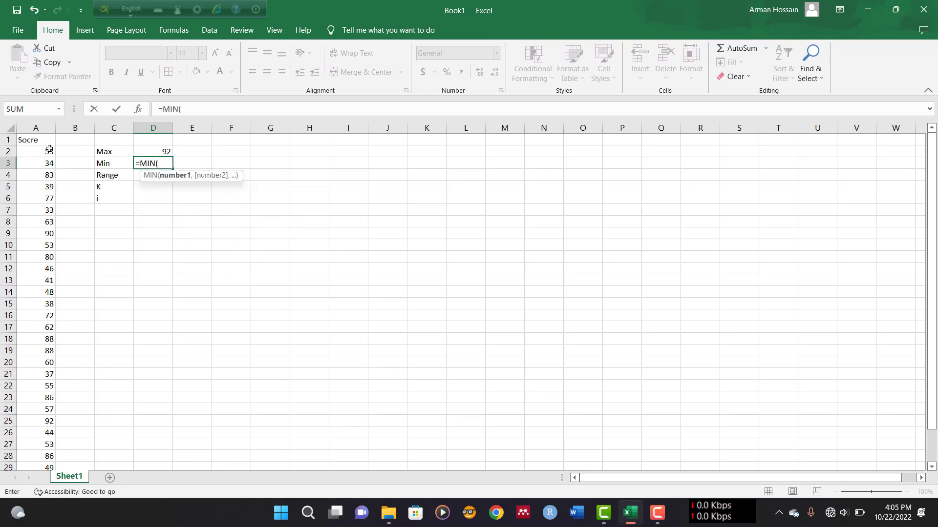
pyautogui.moveTo(51, 149); pyautogui.dragTo(37, 453)
pyautogui.write(')')
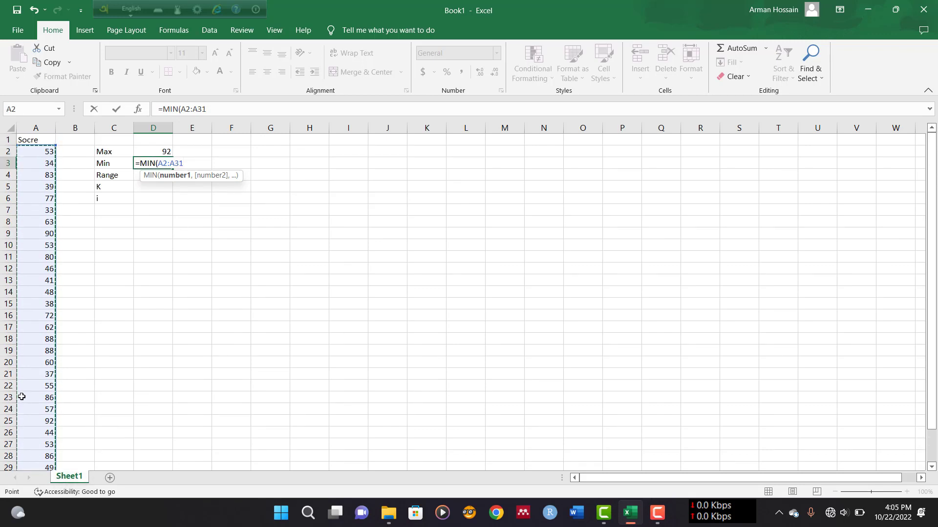
pyautogui.press('Return')
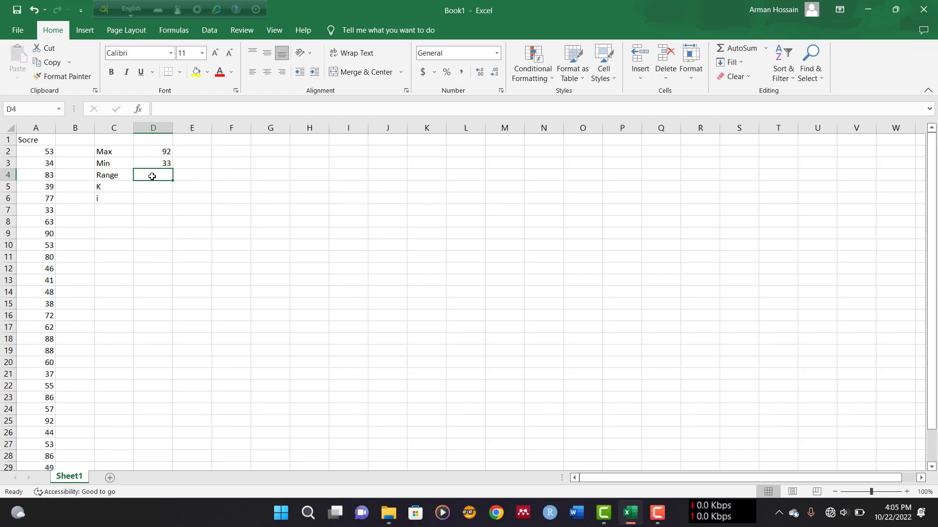
# Compute the range in D4 as the max cell D2 minus the min cell D3
pyautogui.write('=')
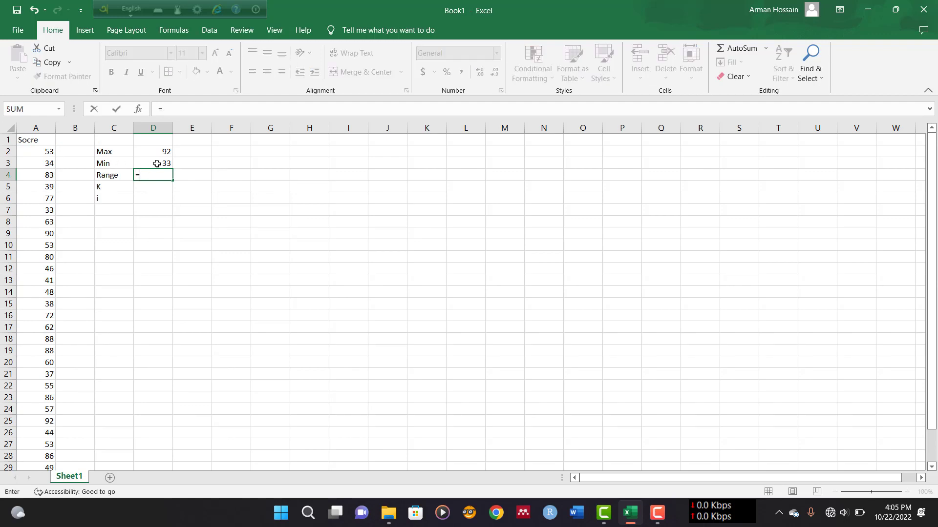
pyautogui.click(168, 150)
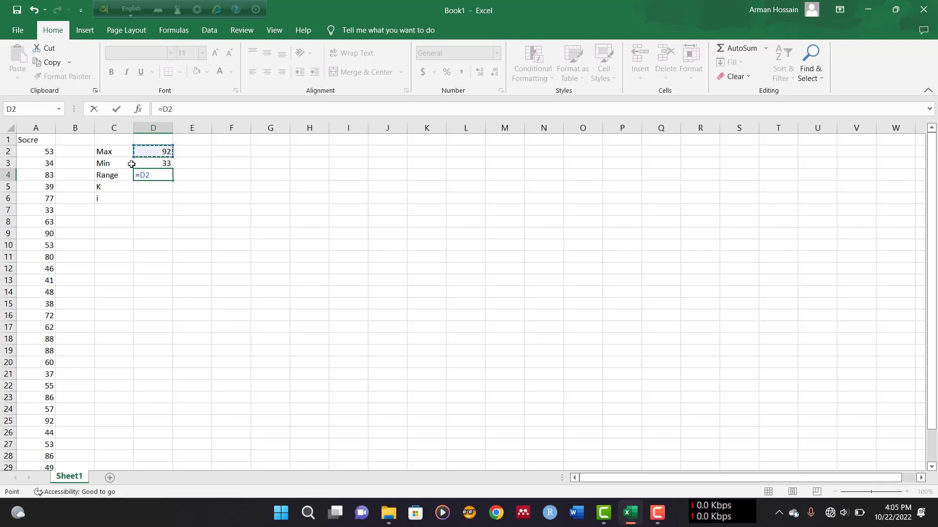
pyautogui.write('-')
pyautogui.click(147, 164)
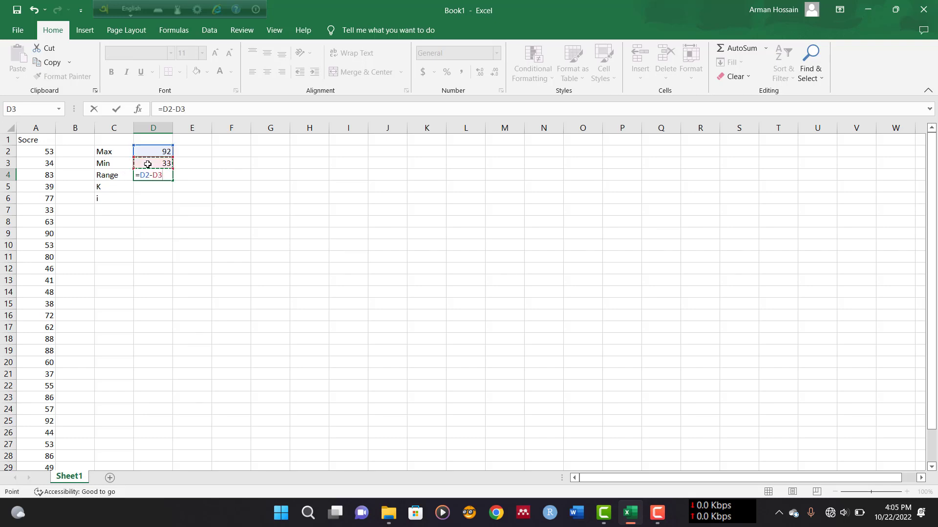
pyautogui.press('Return')
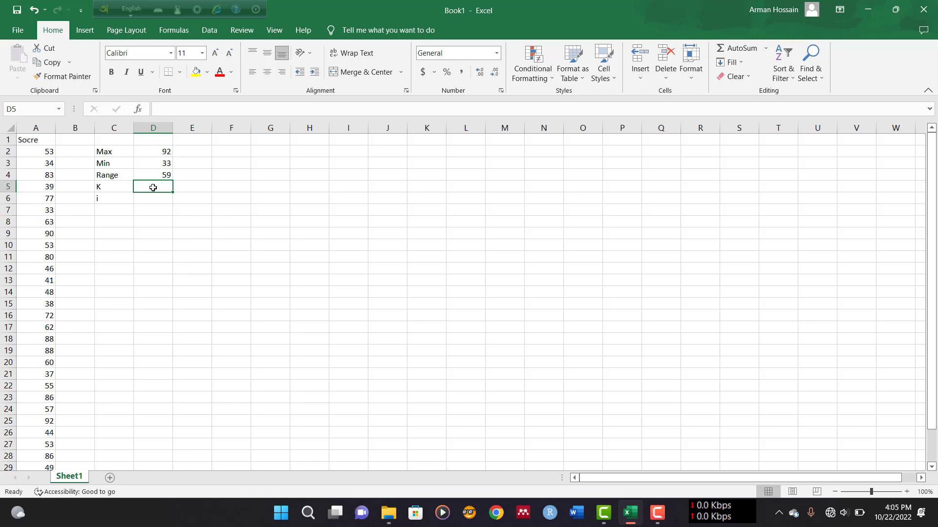
# Compute the number of classes K in D5 with the formula =1+3.322*LOG(30)
pyautogui.write('=1')
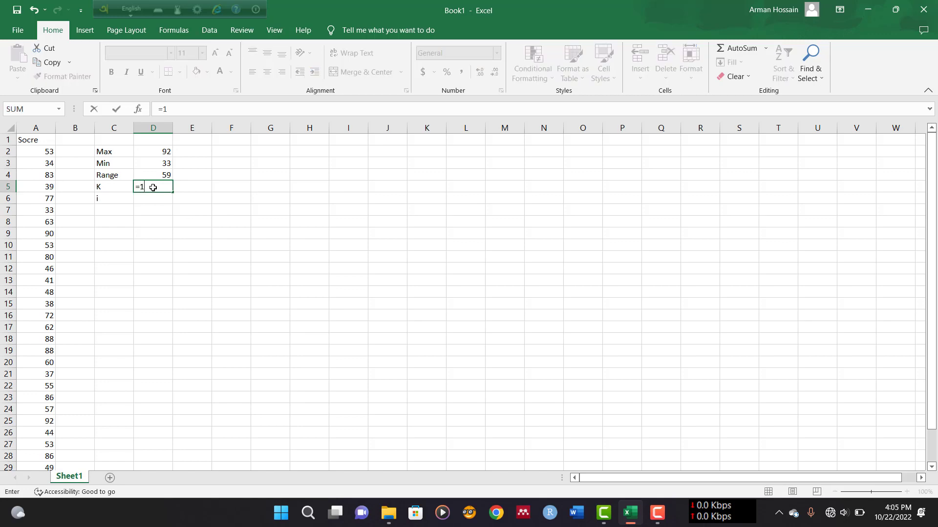
pyautogui.write('+3.322*log')
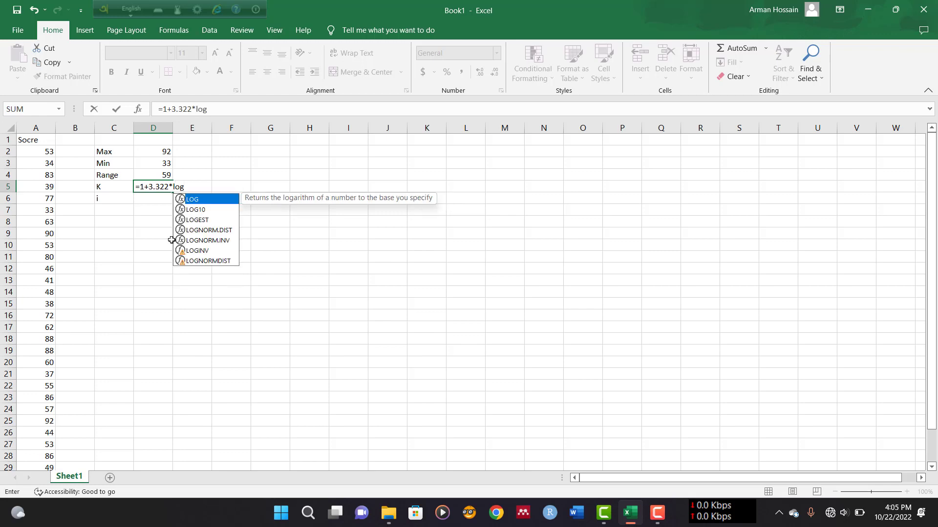
pyautogui.doubleClick(191, 198)
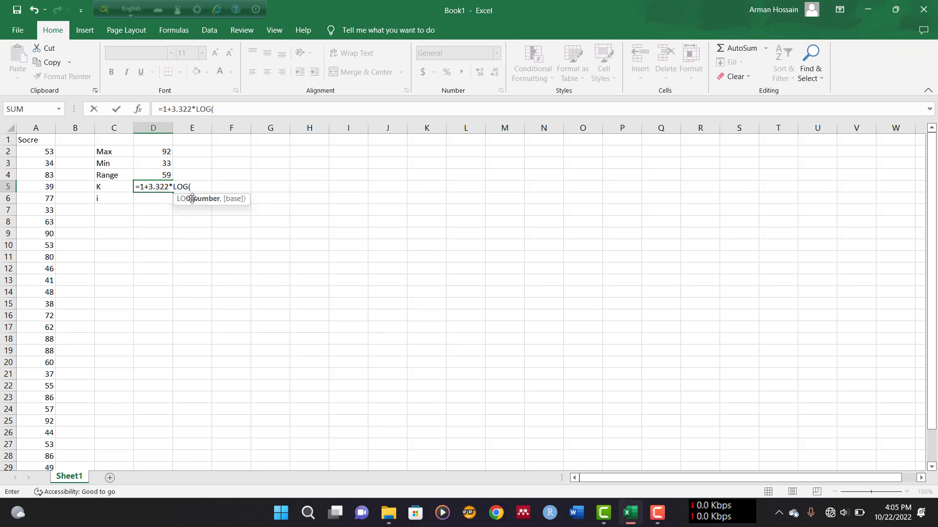
pyautogui.write('30')
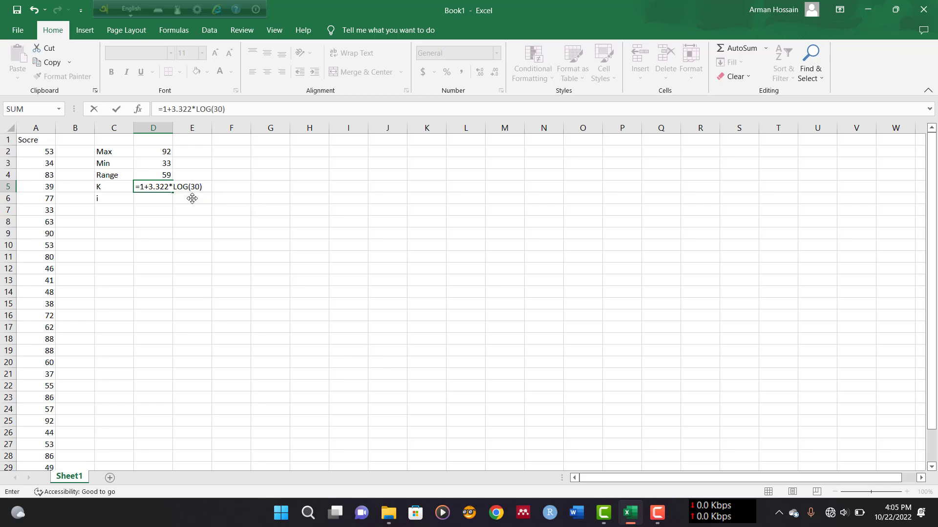
pyautogui.press('Return')
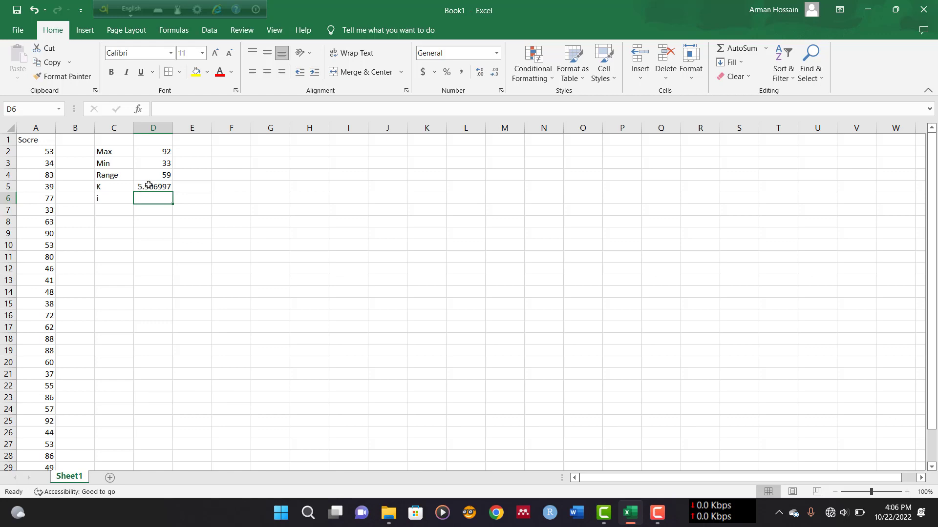
# Replace the K formula in D5 with the rounded value 6
pyautogui.click(156, 186)
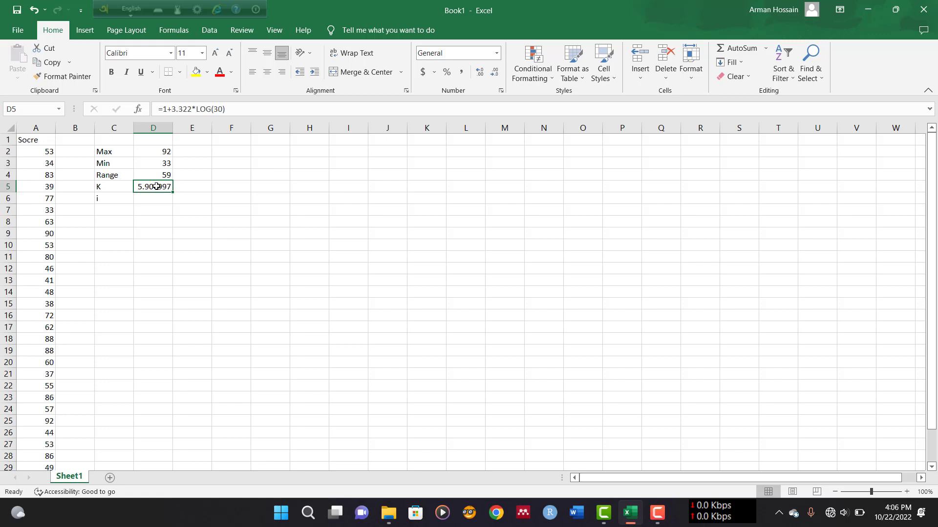
pyautogui.write('6')
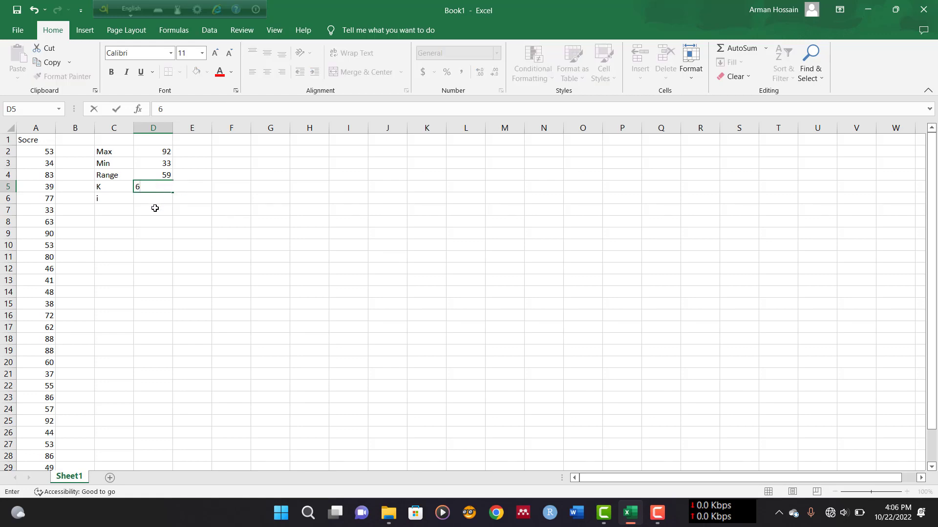
pyautogui.click(153, 201)
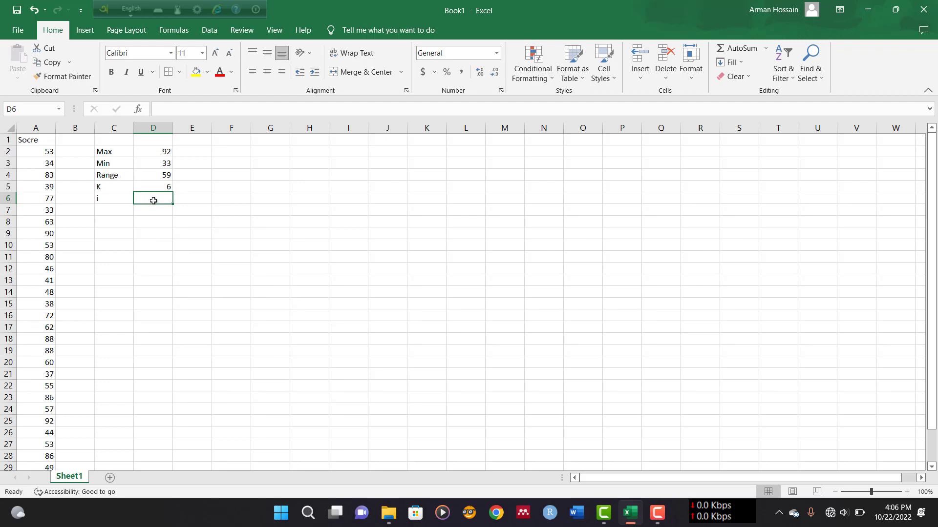
# Compute the class interval i in D6 as the range D4 divided by K in D5
pyautogui.write('=')
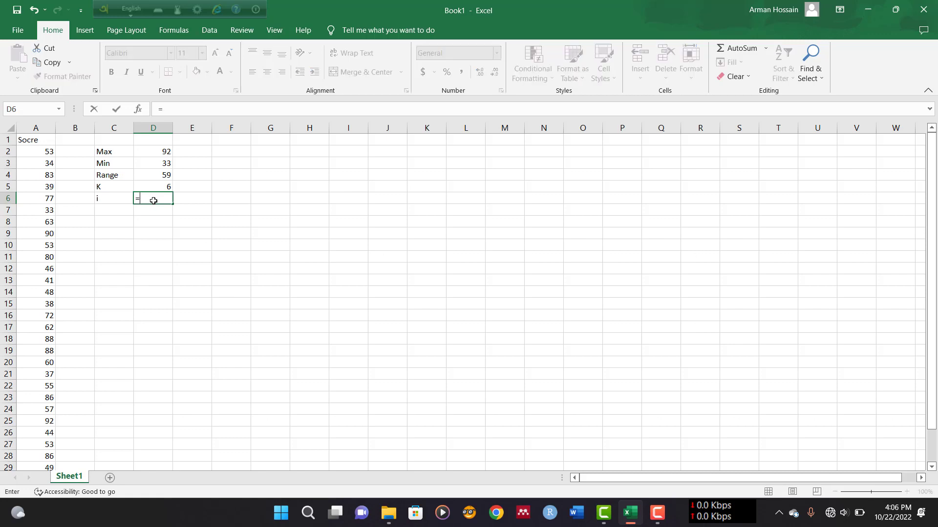
pyautogui.click(162, 173)
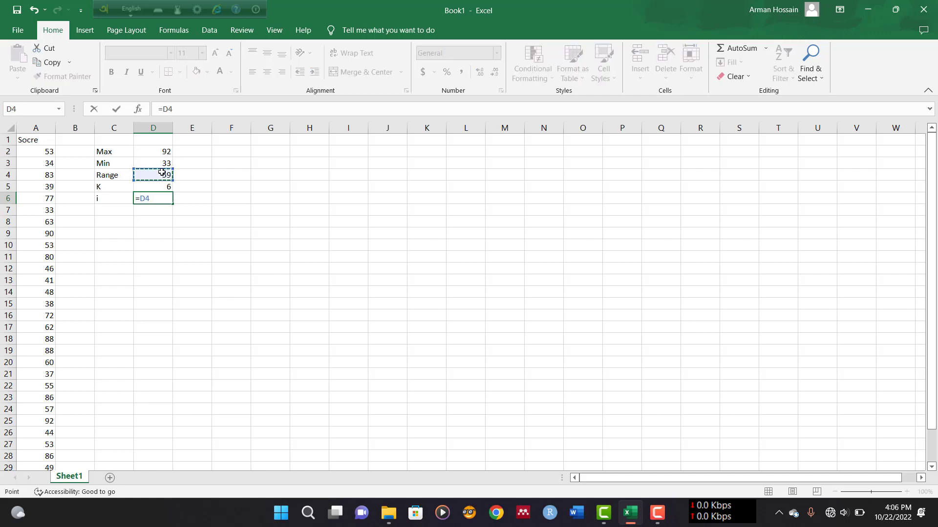
pyautogui.write('/')
pyautogui.click(149, 189)
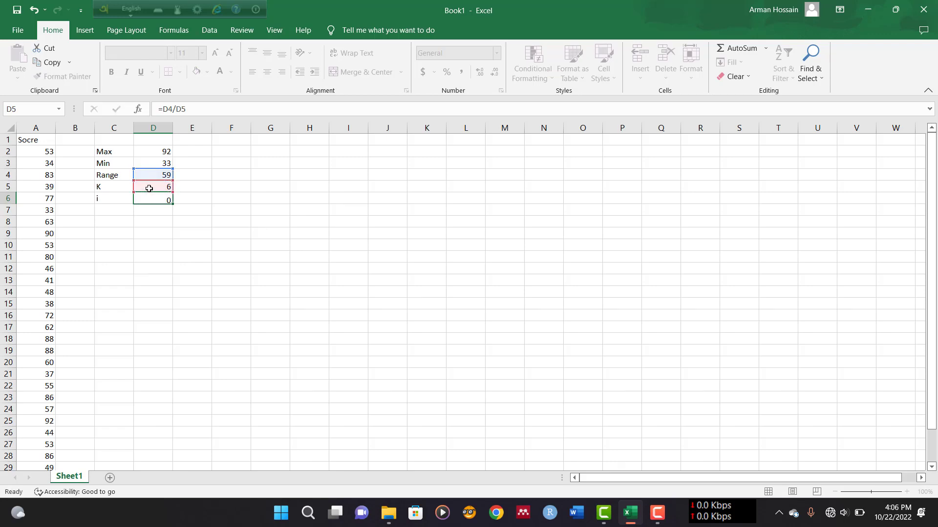
pyautogui.press('Return')
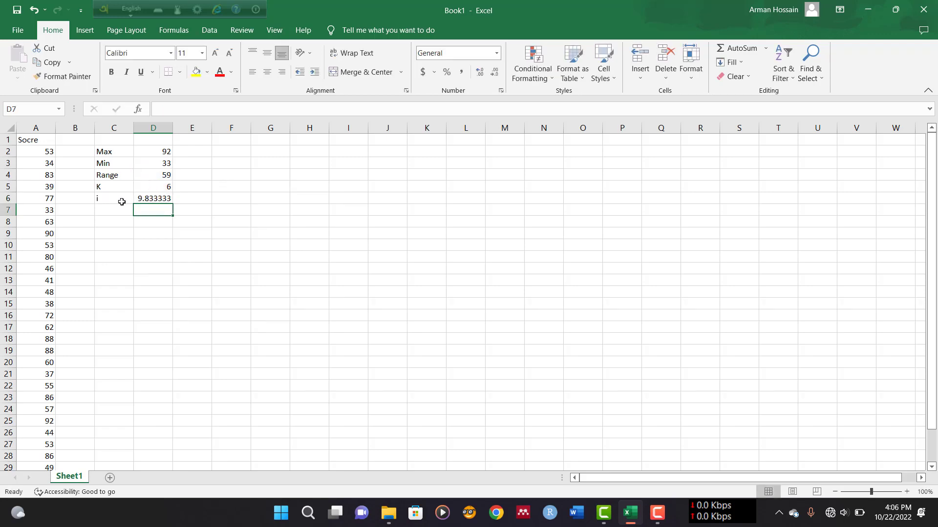
# Replace the class interval formula in D6 with the rounded value 10
pyautogui.click(156, 198)
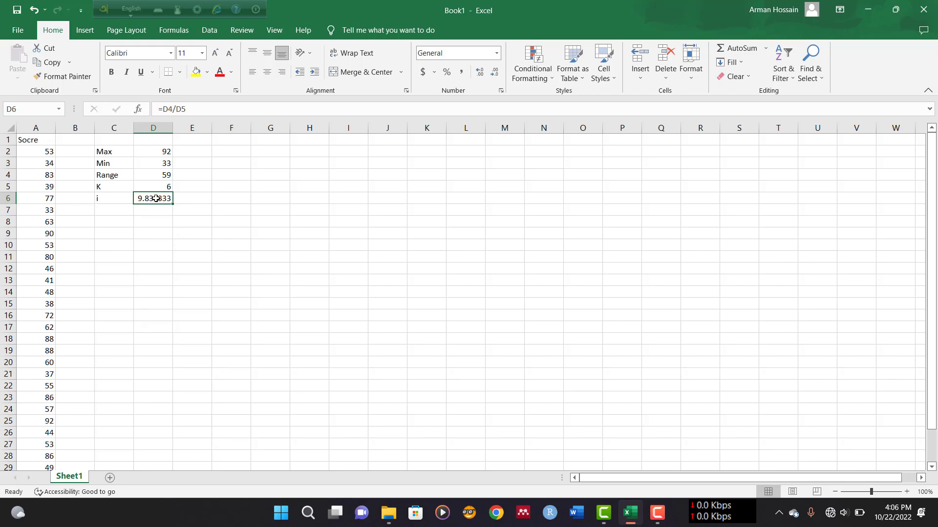
pyautogui.write('10')
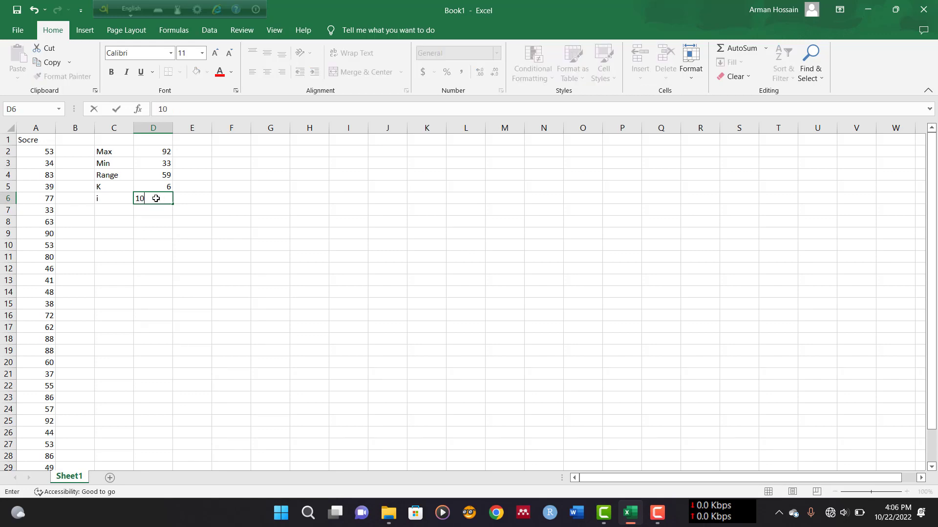
pyautogui.click(161, 220)
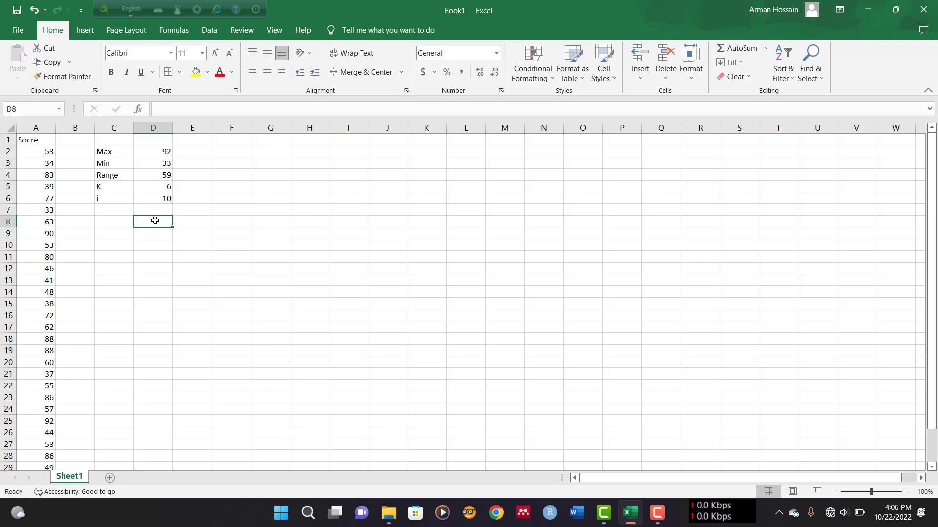
# Add column headers Classes in D8 and Bin in E8
pyautogui.write('Classes')
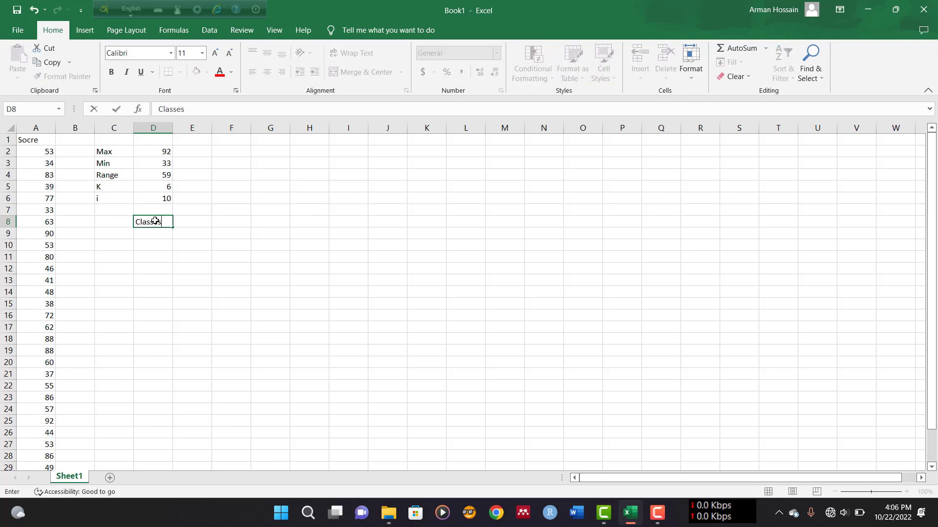
pyautogui.press('Tab')
pyautogui.write('Bin')
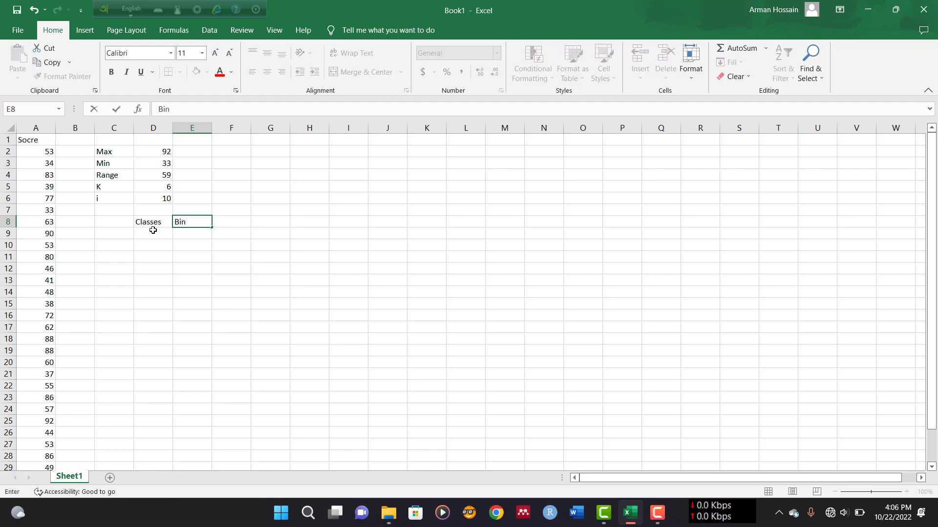
pyautogui.click(152, 231)
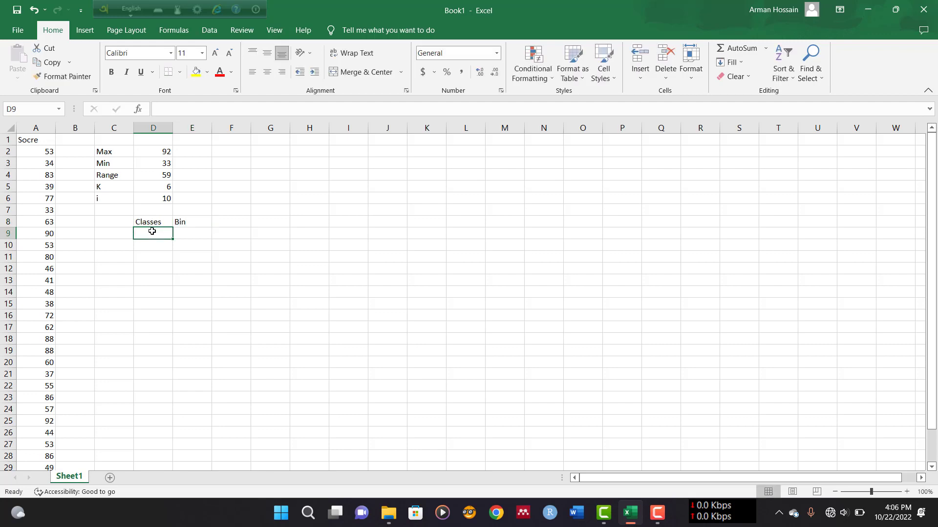
# Enter the class ranges 33-43, 43-53 and 53-63 under the Classes header in D9 to D11
pyautogui.write('33')
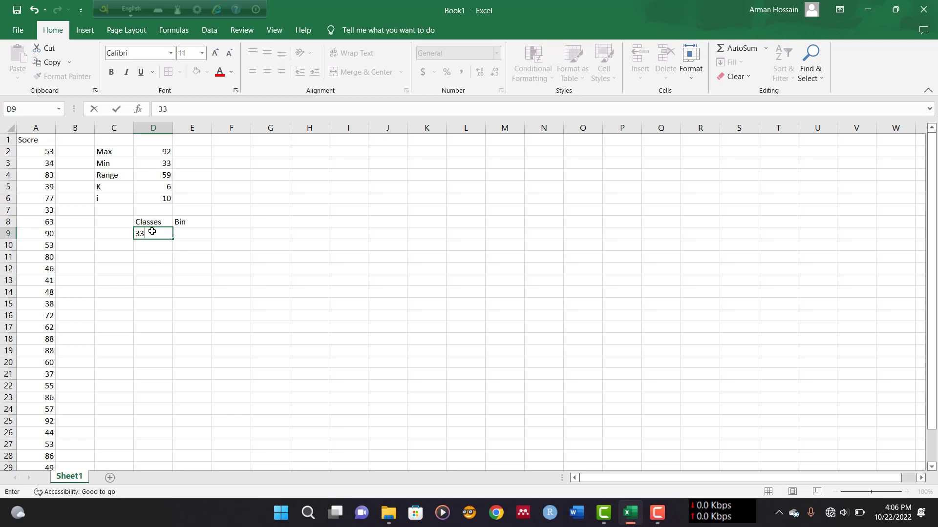
pyautogui.write('-42')
pyautogui.press('Return')
pyautogui.write('4')
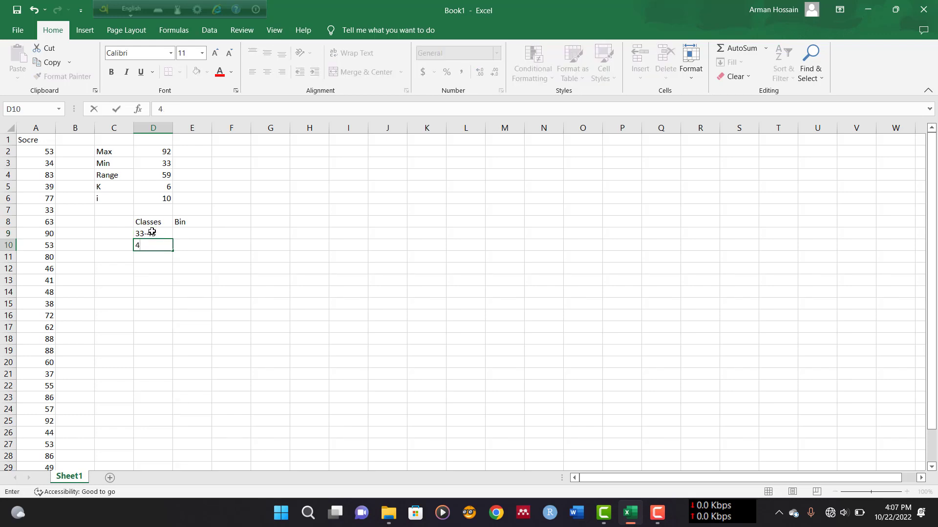
pyautogui.write('3-53')
pyautogui.press('Return')
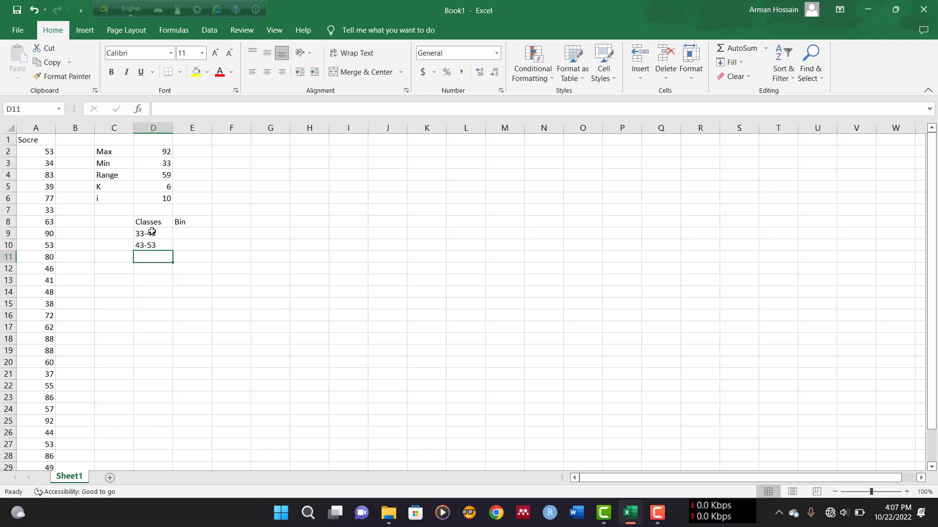
pyautogui.write('53-63')
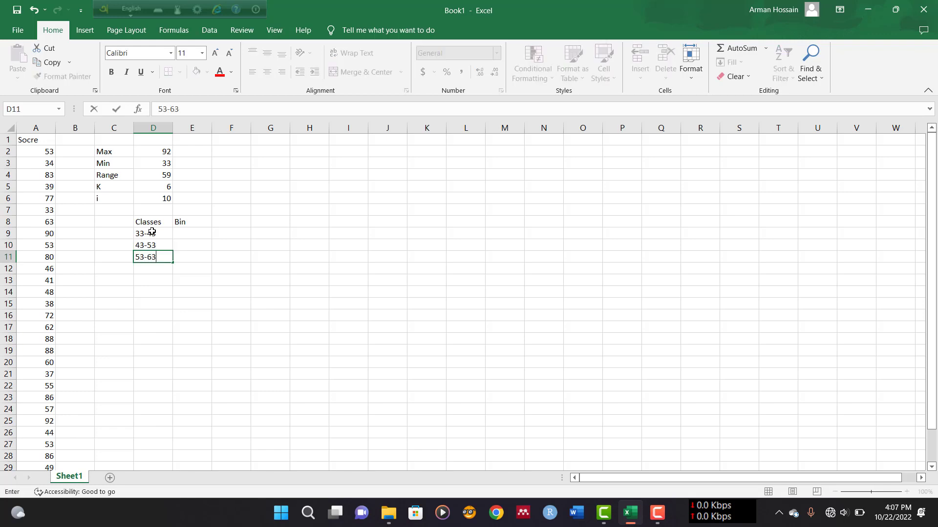
pyautogui.press('Return')
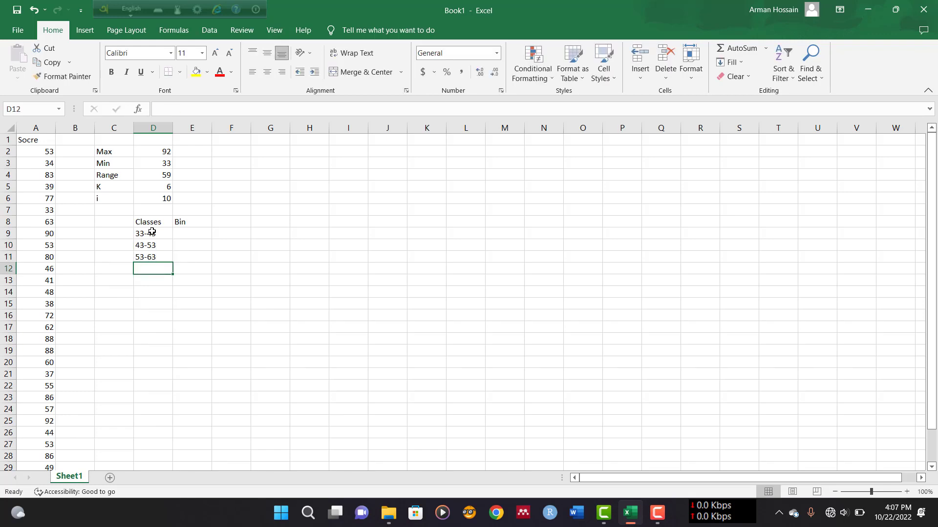
# Enter the class ranges 63-73, 73-83 and 83-93 in D12 to D14
pyautogui.write('63-73')
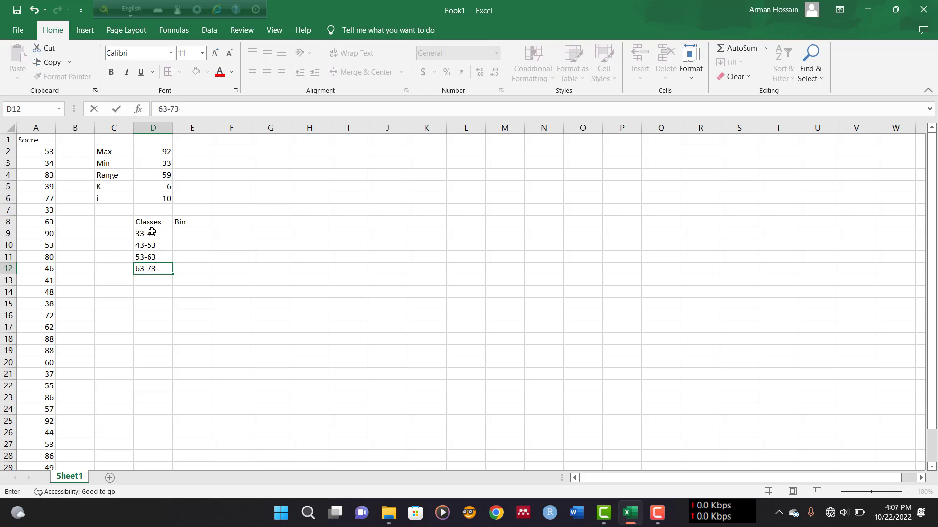
pyautogui.press('Return')
pyautogui.write('7')
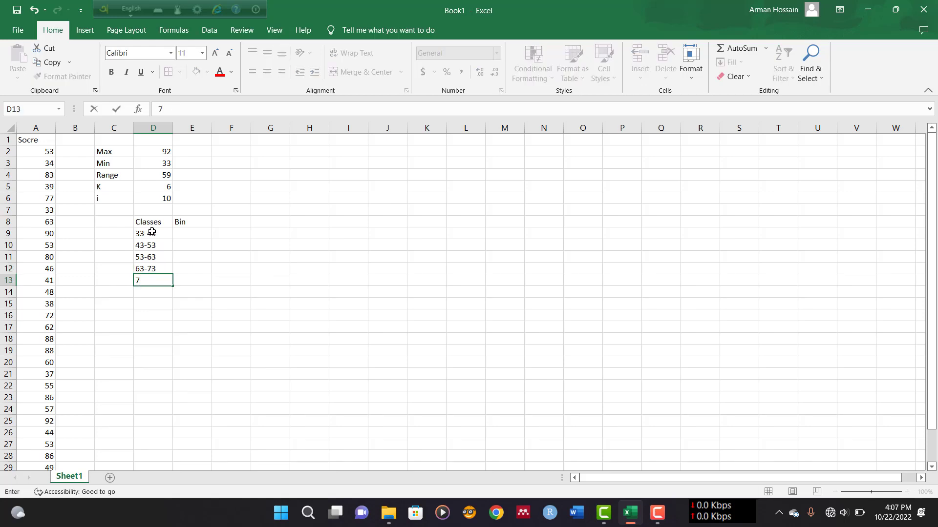
pyautogui.write('3-83')
pyautogui.press('Return')
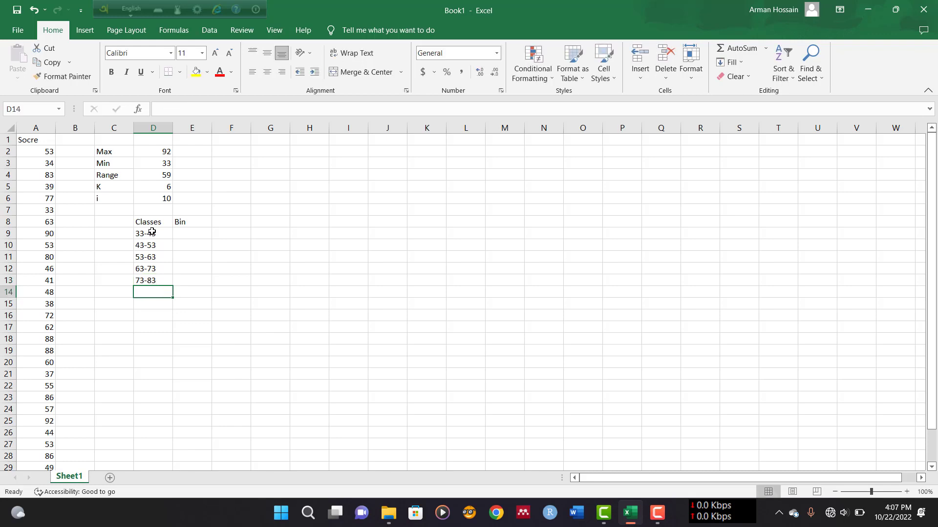
pyautogui.write('83')
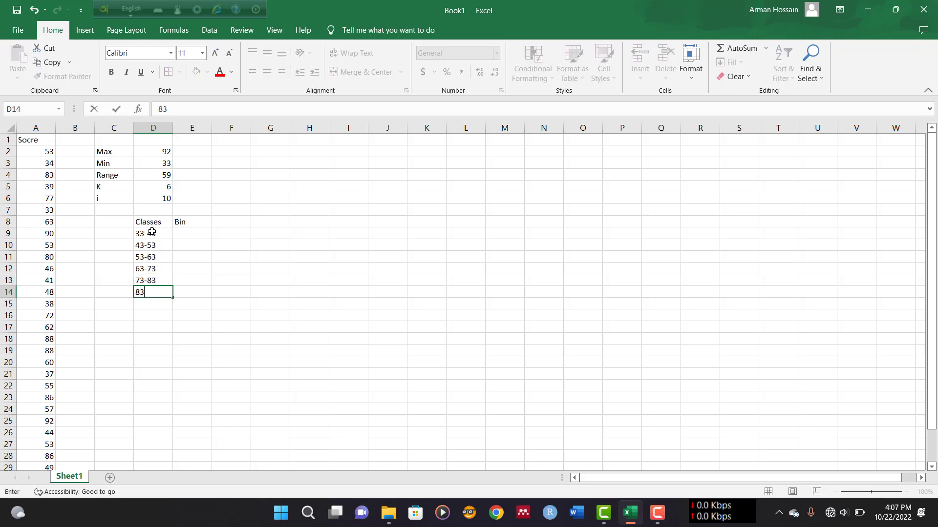
pyautogui.write('-93')
pyautogui.click(201, 244)
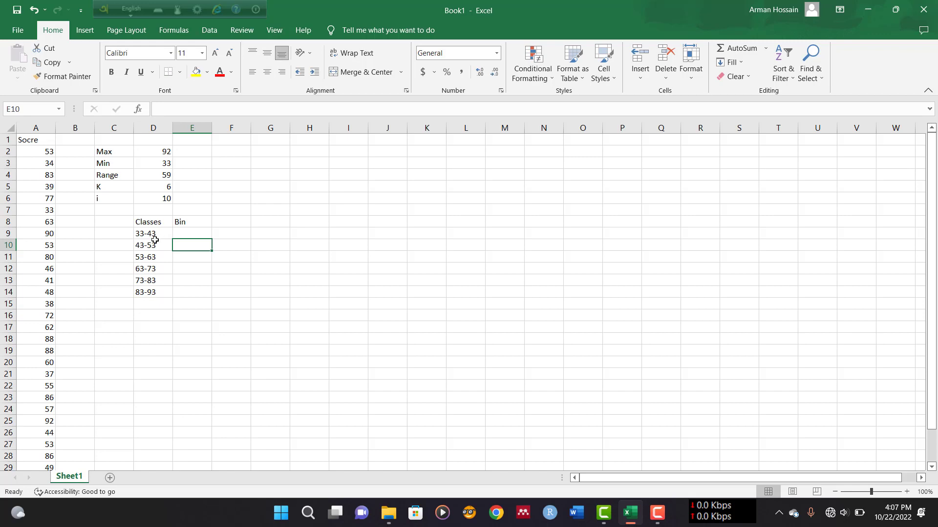
# Fill the Bin column E9 to E14 with the upper class limits 43, 53, 63, 73, 83 and 93
pyautogui.click(189, 234)
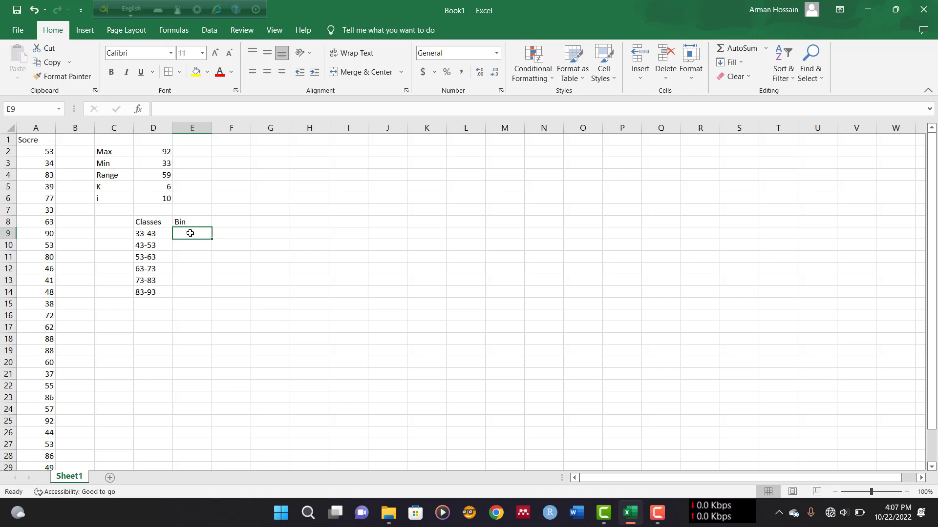
pyautogui.write('43')
pyautogui.press('Return')
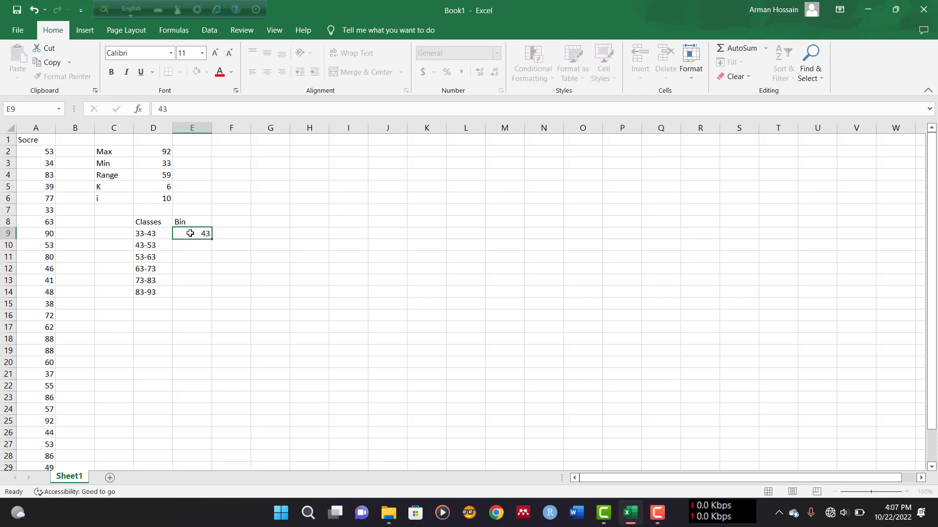
pyautogui.write('53')
pyautogui.press('Return')
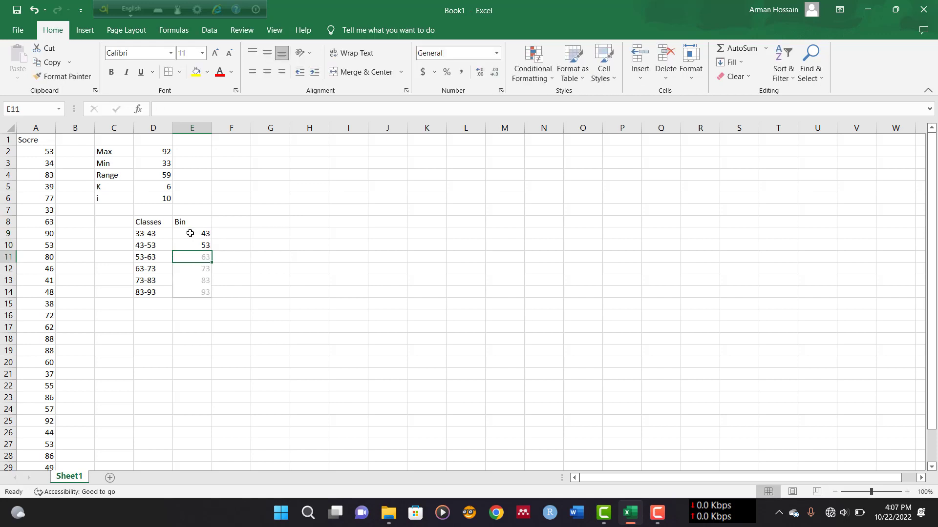
pyautogui.write('63')
pyautogui.press('Return')
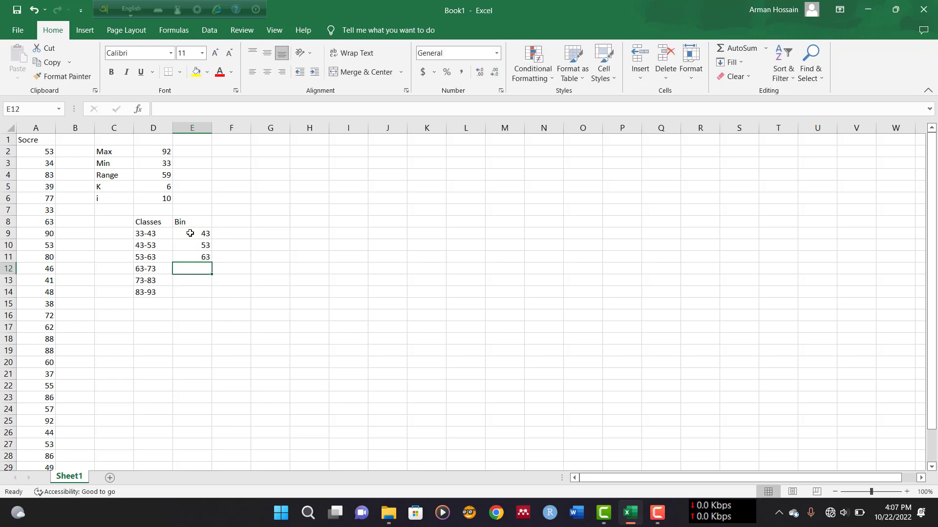
pyautogui.write('73')
pyautogui.press('Return')
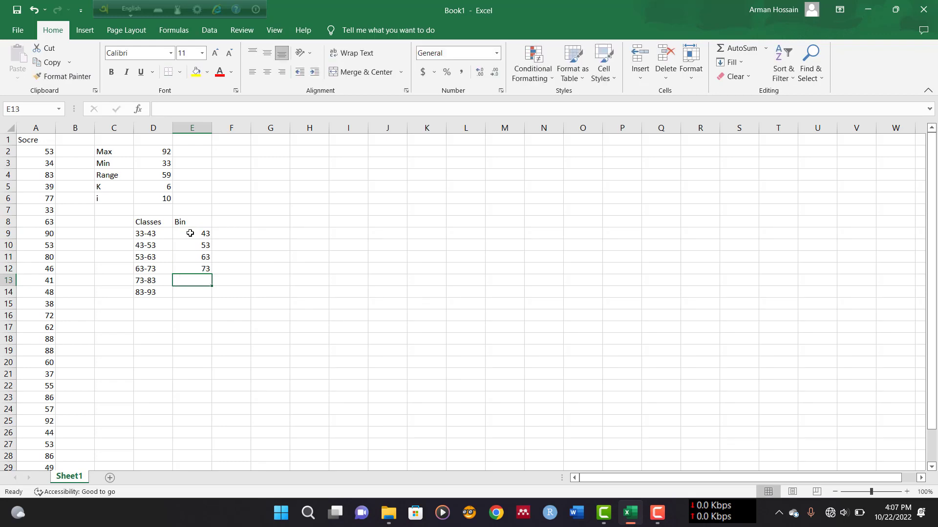
pyautogui.write('83')
pyautogui.press('Return')
pyautogui.write('93')
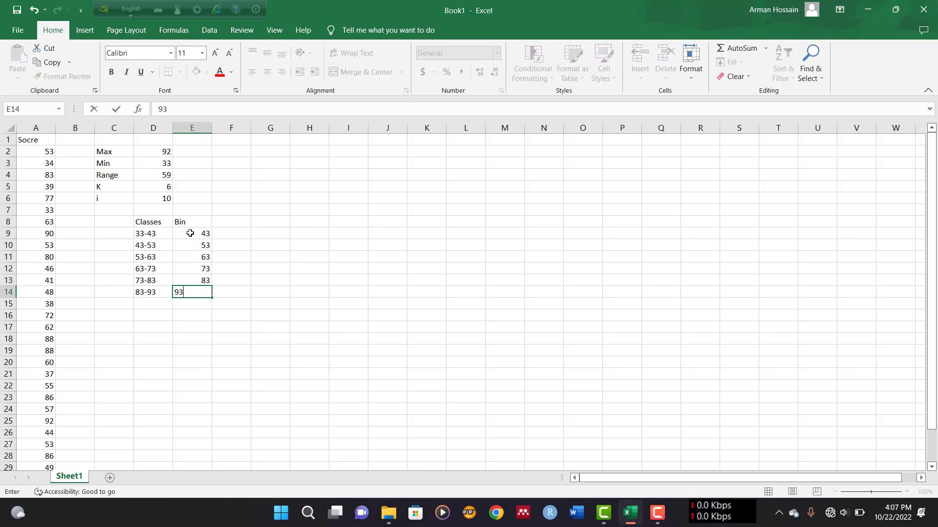
pyautogui.press('Return')
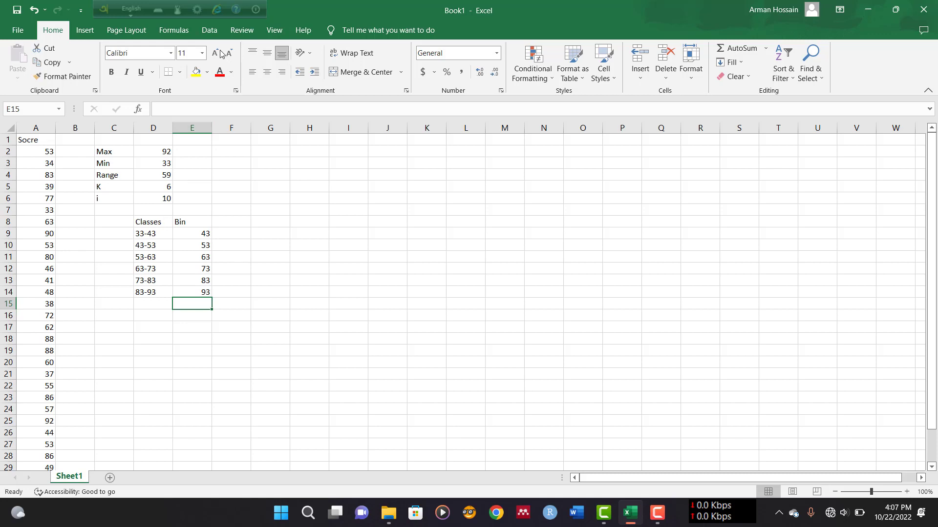
# Open the Histogram tool from the Data Analysis toolpak
pyautogui.click(210, 33)
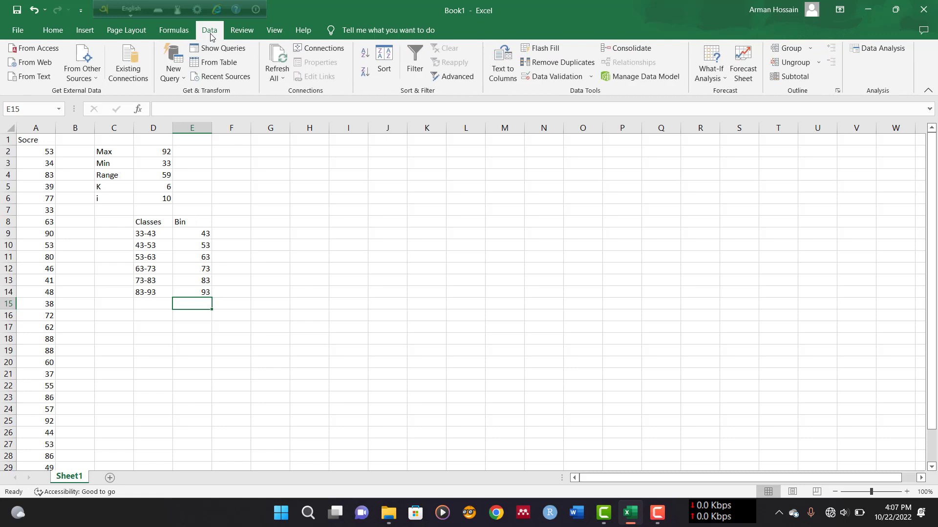
pyautogui.click(880, 47)
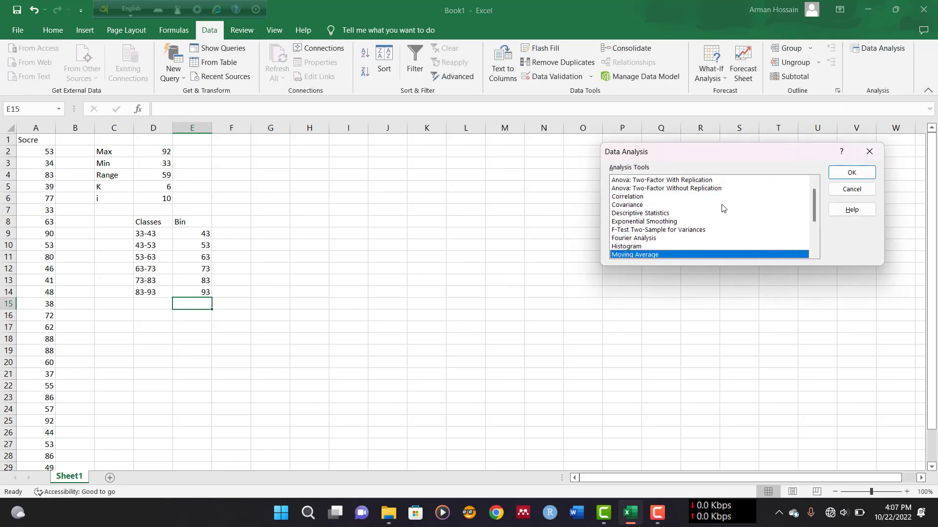
pyautogui.click(630, 247)
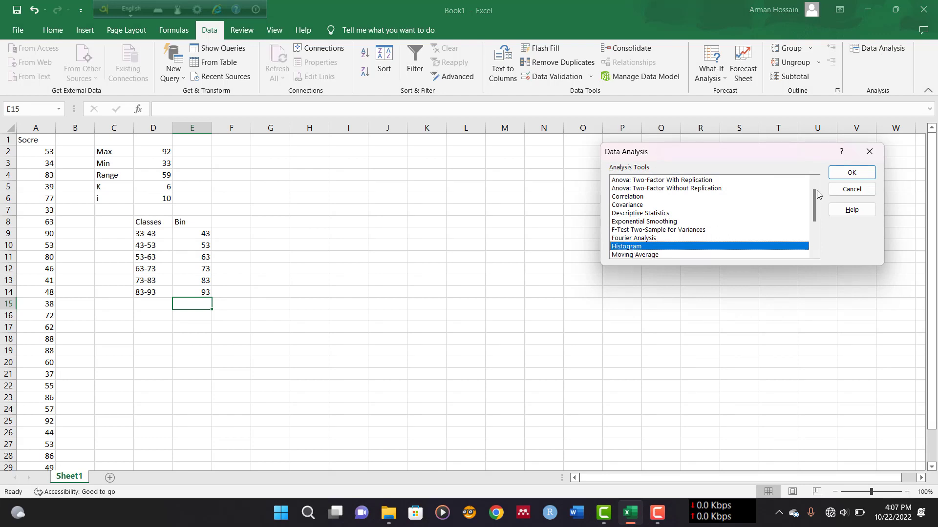
pyautogui.click(836, 174)
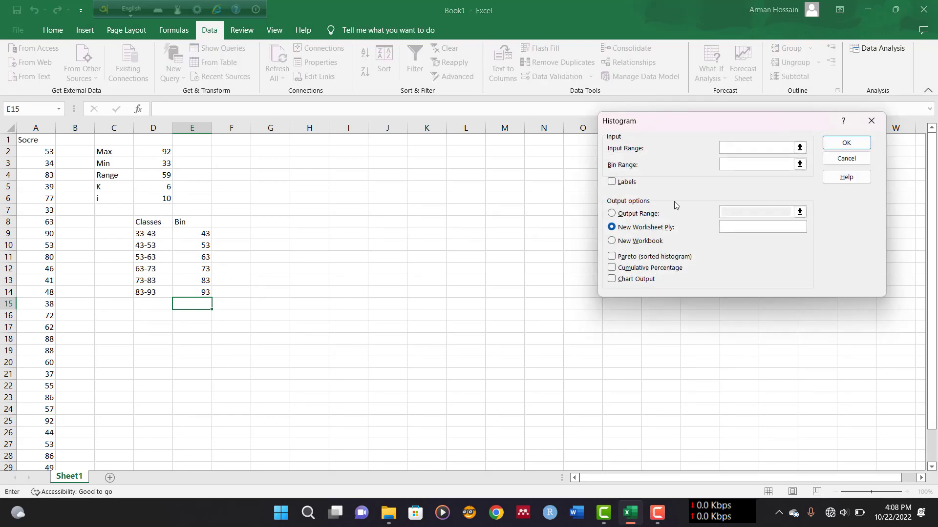
# Set the histogram input range to the score column A1:A31 and enable Labels
pyautogui.click(799, 149)
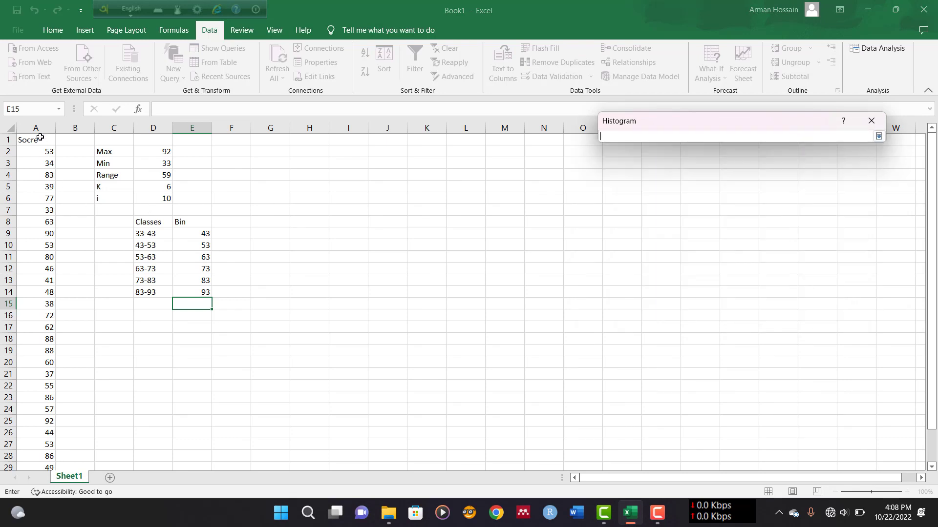
pyautogui.moveTo(40, 137); pyautogui.dragTo(39, 441)
pyautogui.scroll(2, 63, 363)
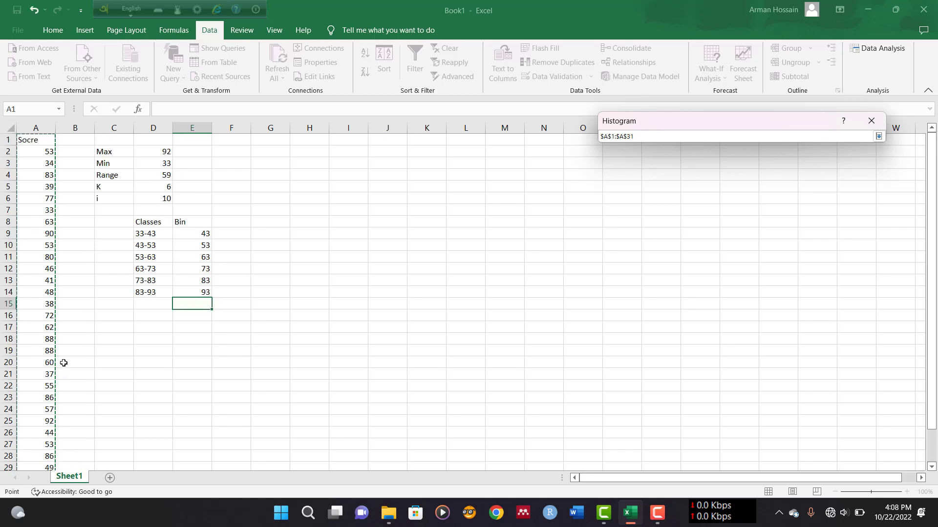
pyautogui.click(877, 136)
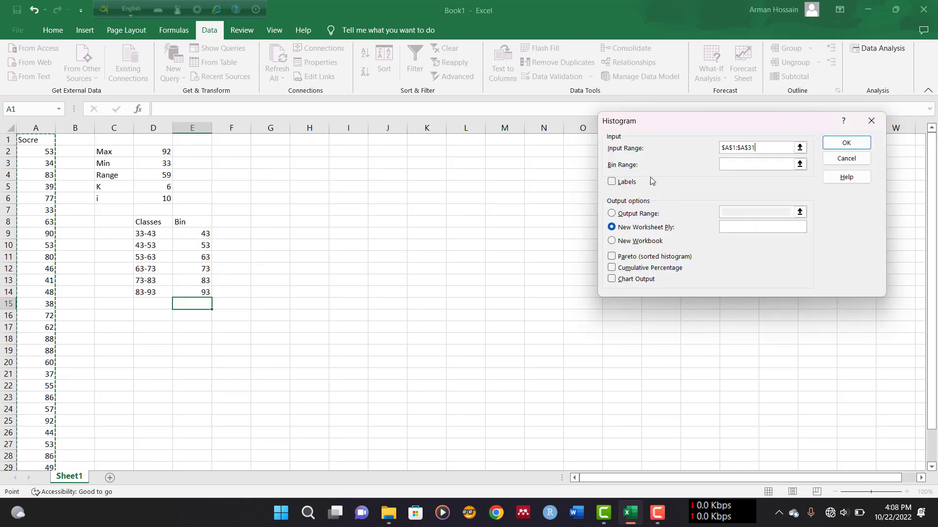
pyautogui.click(630, 186)
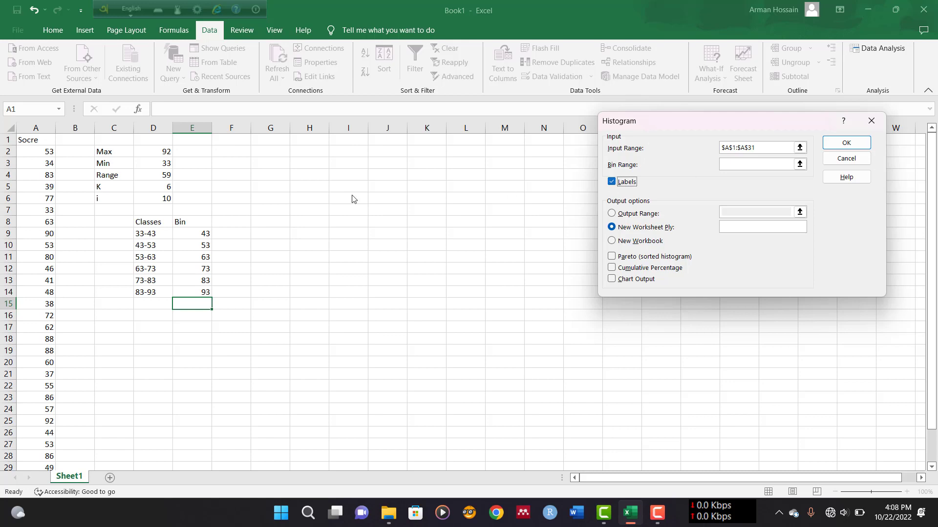
# Set the bin range to E8:E14 and the output range to F8:G14
pyautogui.click(799, 164)
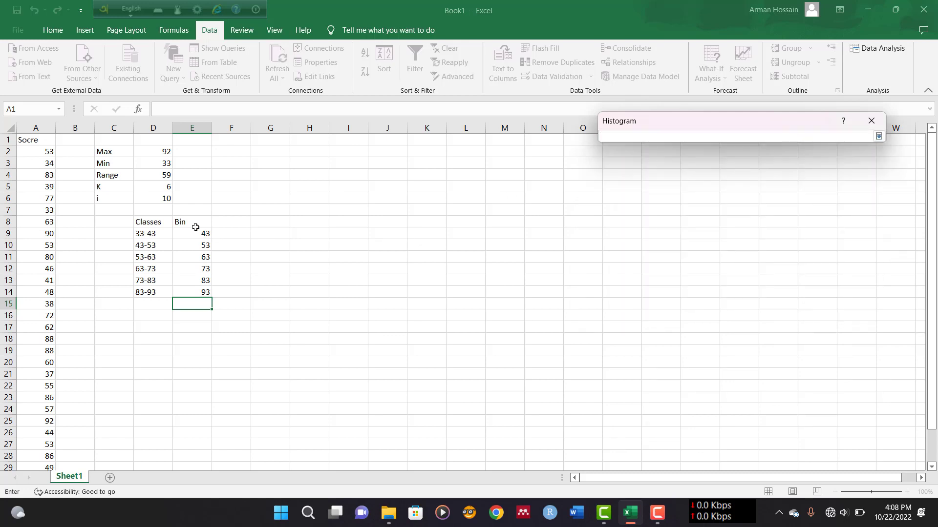
pyautogui.moveTo(189, 221); pyautogui.dragTo(186, 288)
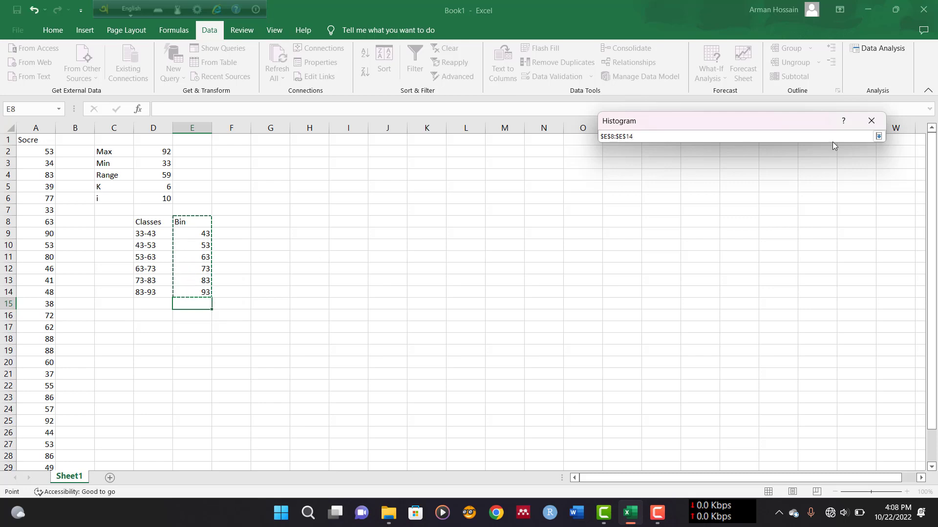
pyautogui.click(879, 136)
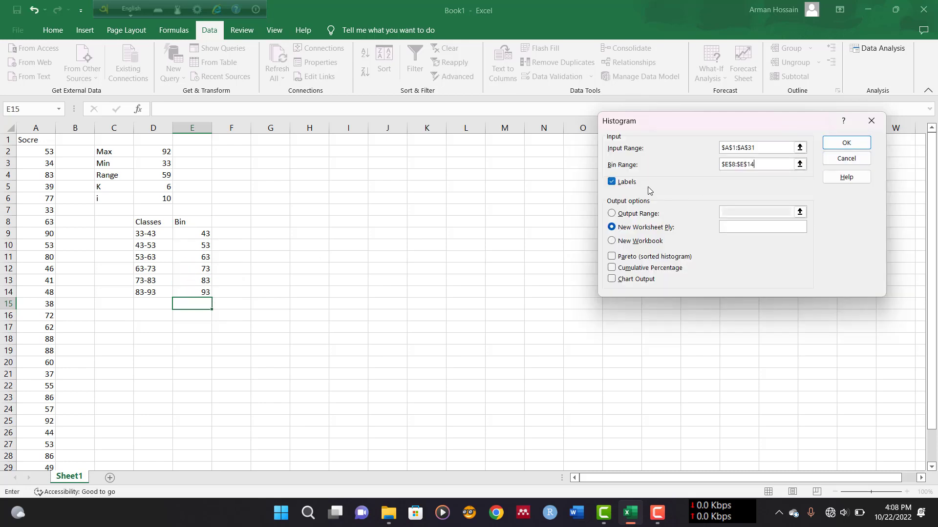
pyautogui.click(637, 217)
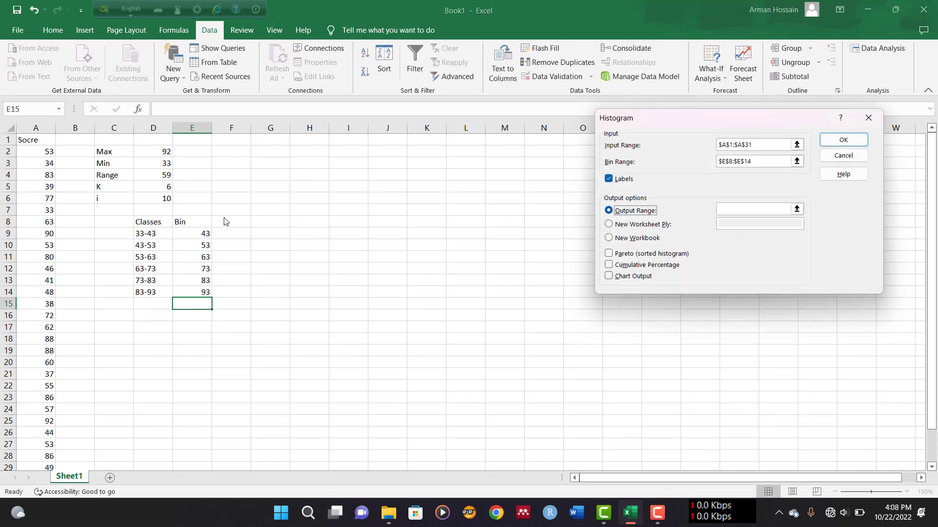
pyautogui.click(797, 209)
pyautogui.moveTo(232, 223); pyautogui.dragTo(270, 289)
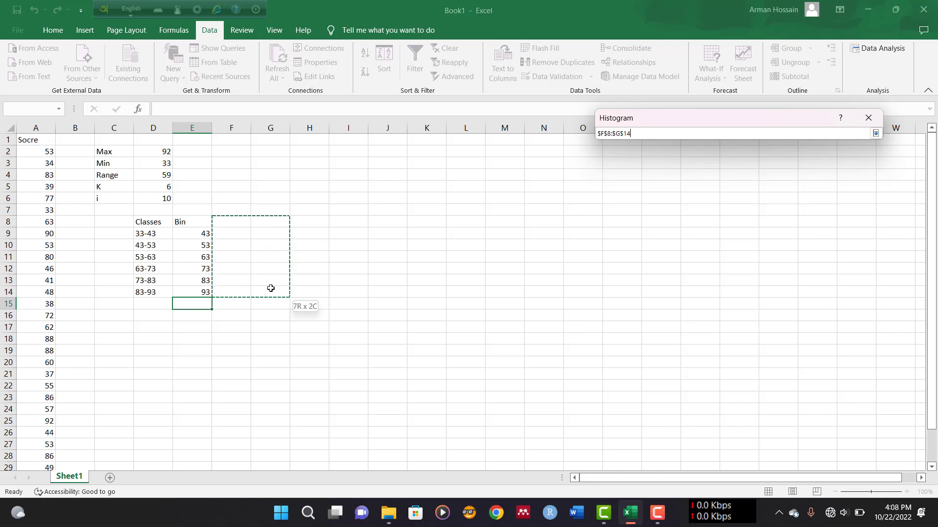
pyautogui.click(875, 133)
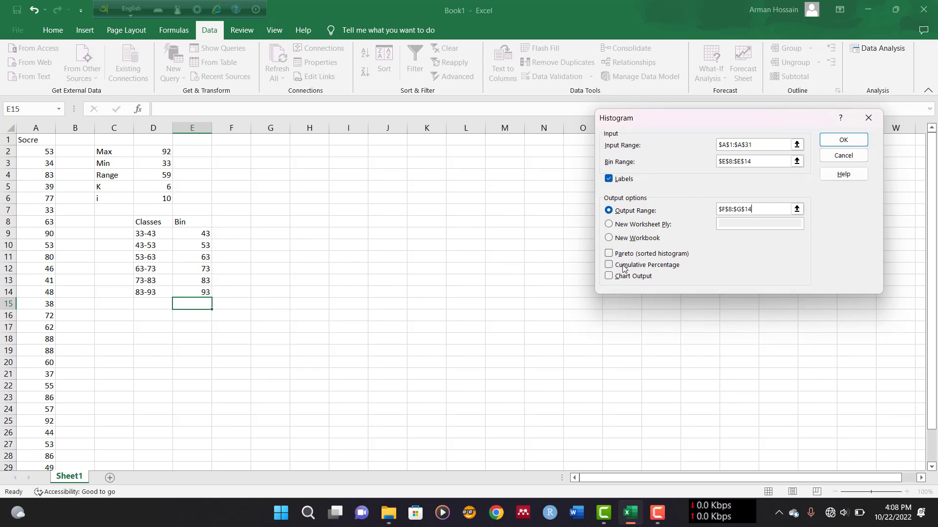
# Enable Cumulative Percentage and Chart Output, then run the histogram
pyautogui.click(623, 266)
pyautogui.click(631, 280)
pyautogui.click(843, 140)
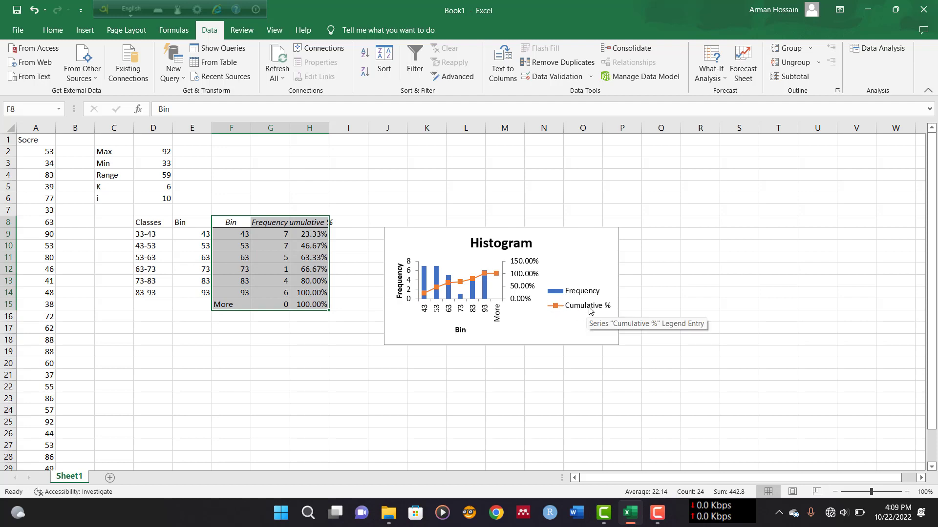
# Delete the cumulative percentage line series from the histogram chart
pyautogui.click(496, 275)
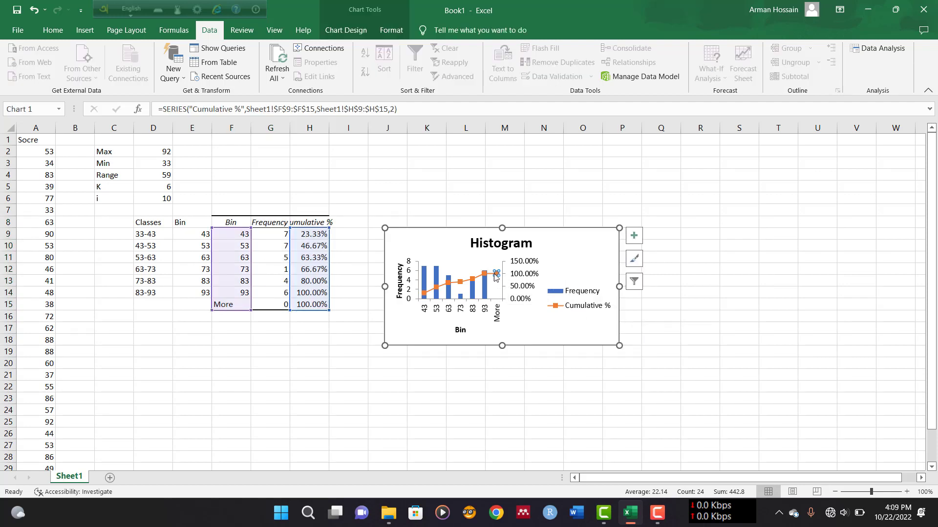
pyautogui.press('Delete')
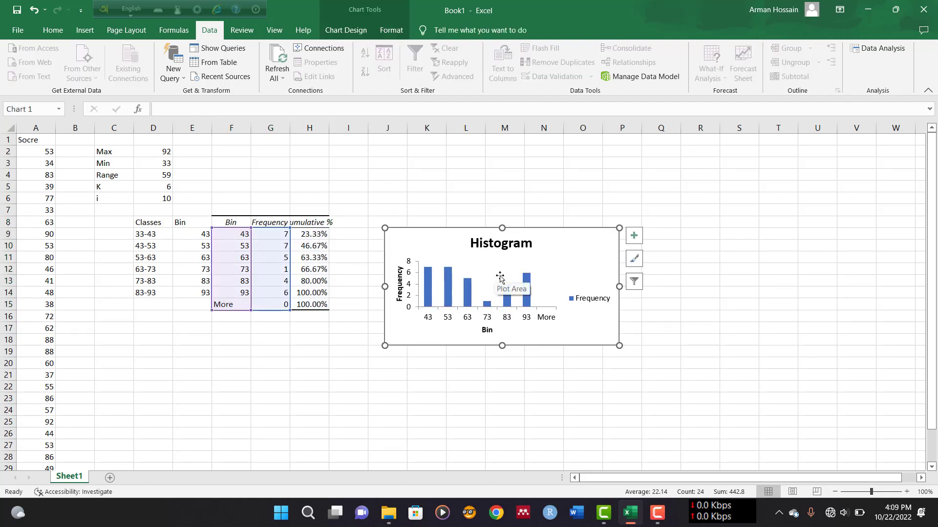
# Delete the Frequency legend from the histogram chart
pyautogui.click(574, 306)
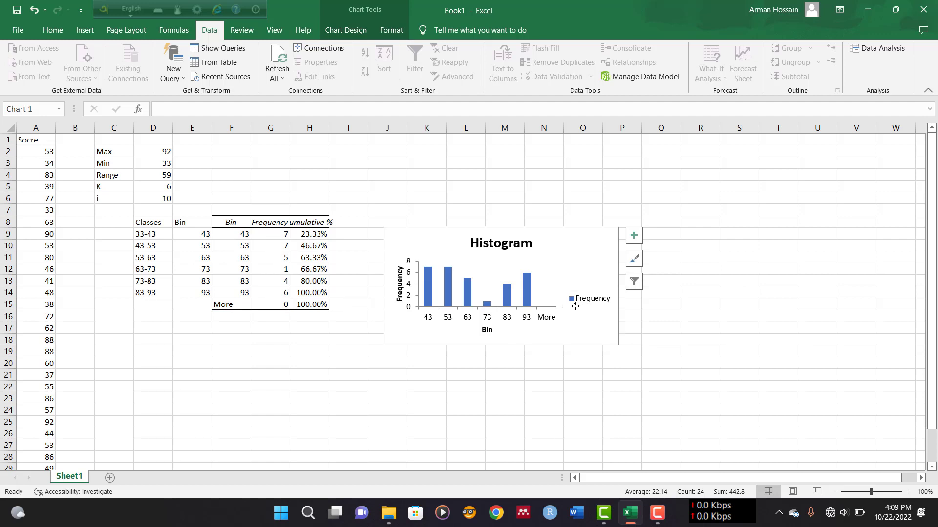
pyautogui.press('Delete')
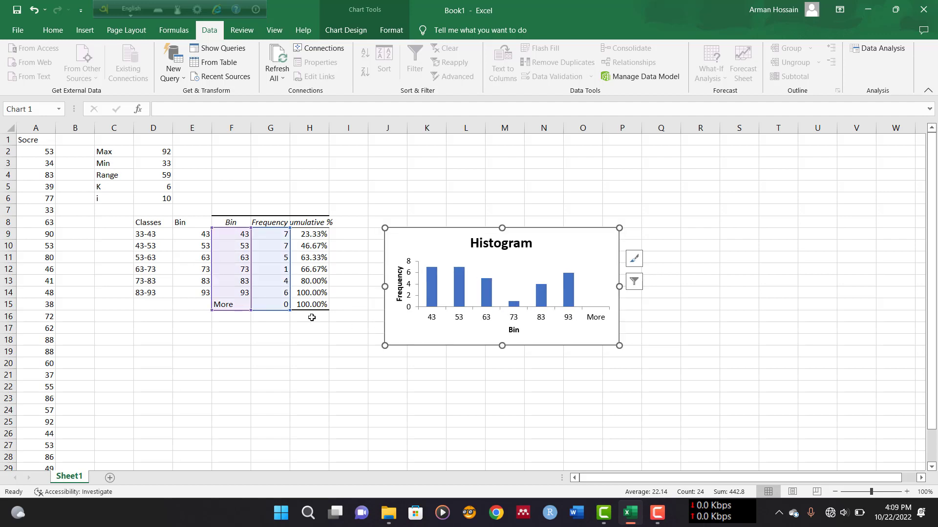
pyautogui.click(311, 316)
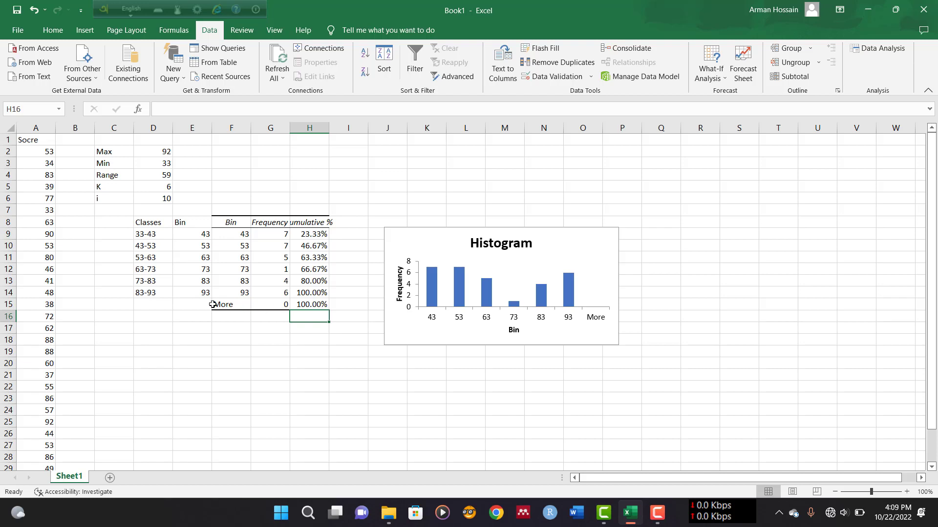
# Clear the contents of the More row in the frequency output table
pyautogui.moveTo(213, 304); pyautogui.dragTo(306, 302)
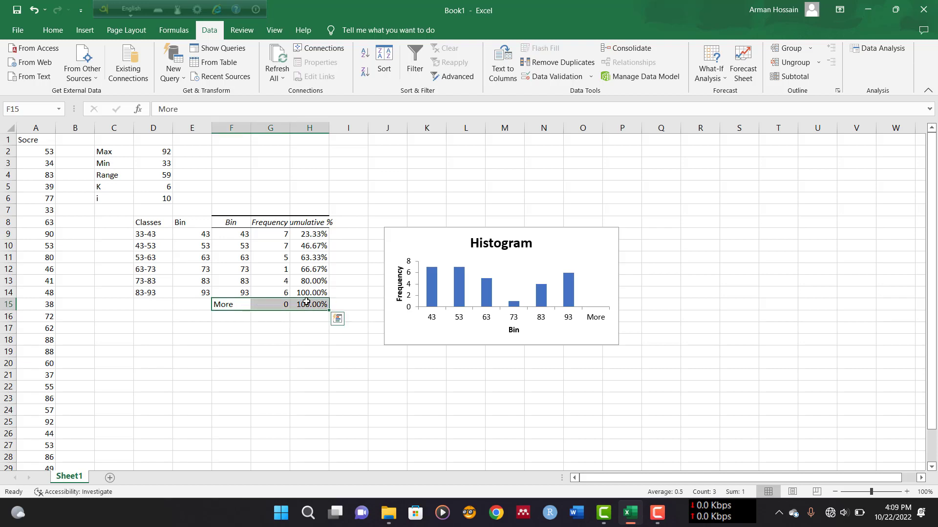
pyautogui.press('Delete')
pyautogui.click(309, 329)
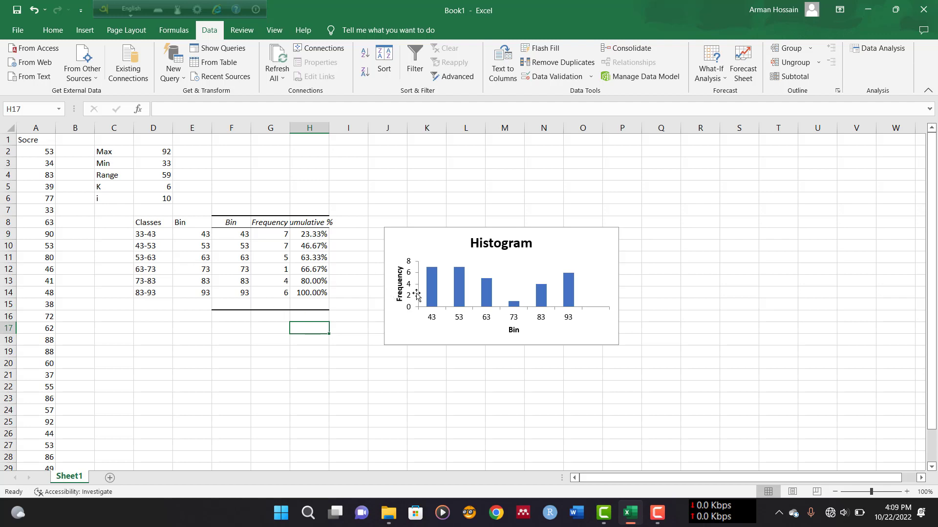
# Shrink the chart's data range so it ends at row 14, excluding the More row
pyautogui.click(417, 295)
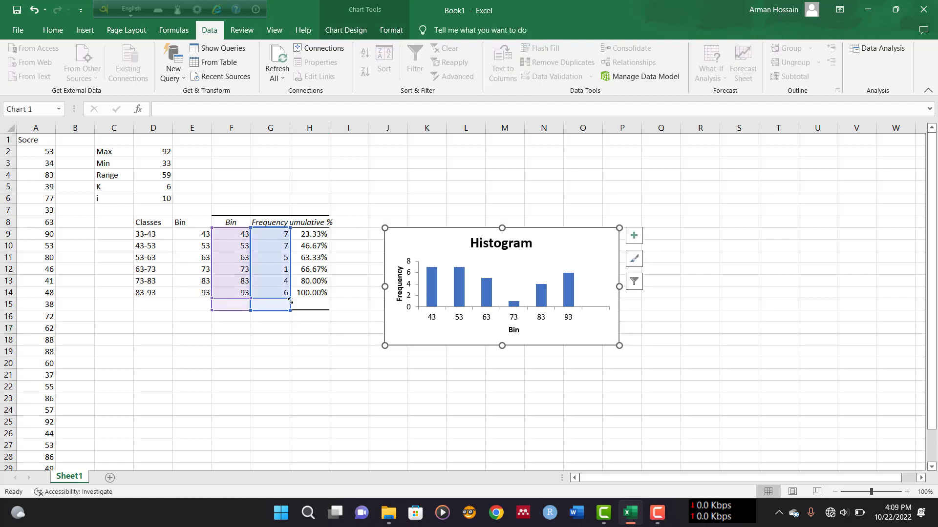
pyautogui.moveTo(290, 301); pyautogui.dragTo(291, 296)
pyautogui.click(502, 319)
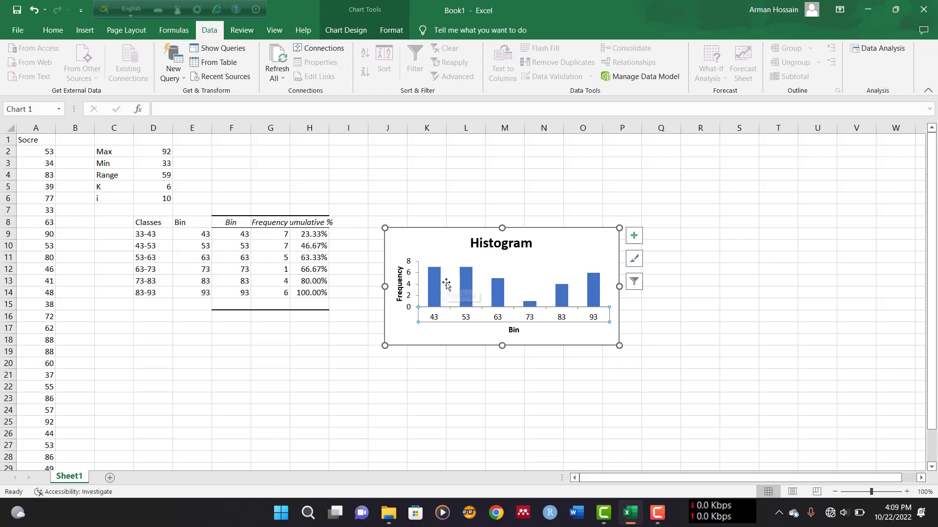
# Apply the Quick Layout with no gaps between columns and enlarge the chart slightly
pyautogui.click(450, 253)
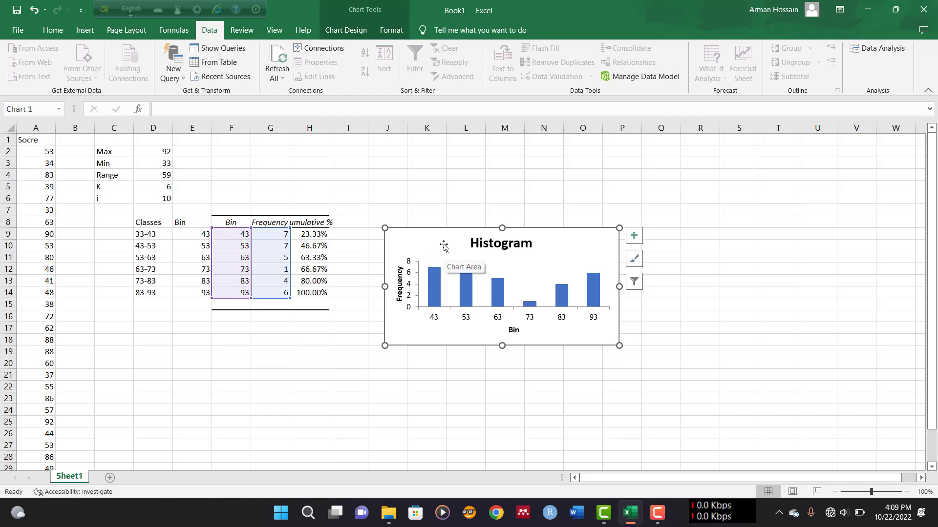
pyautogui.click(345, 30)
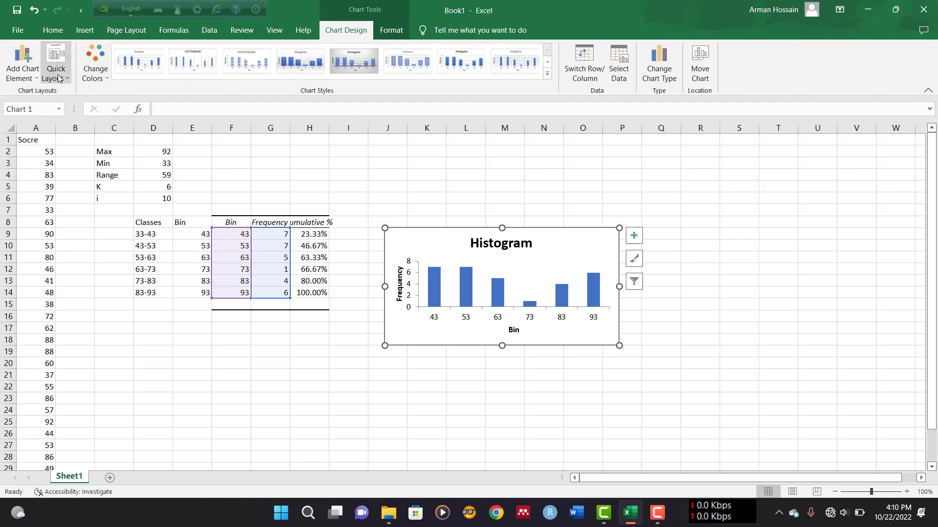
pyautogui.click(58, 77)
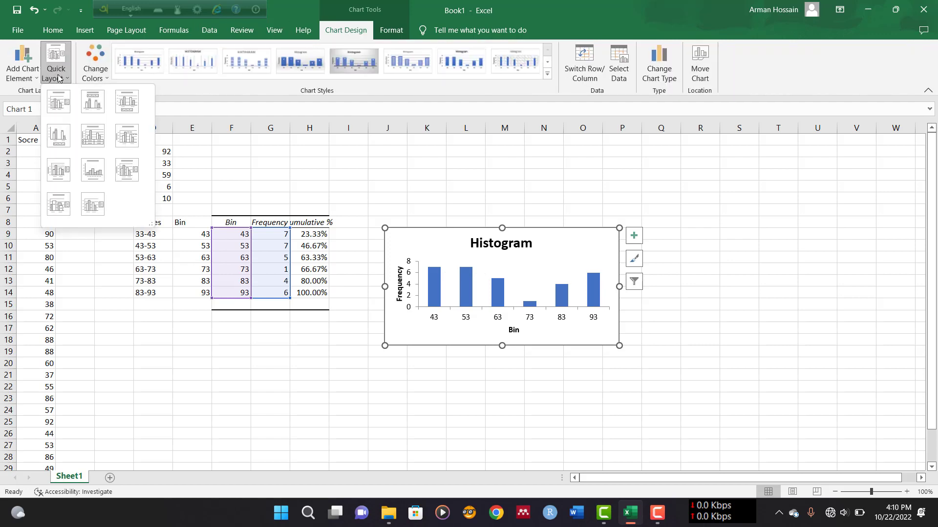
pyautogui.click(93, 170)
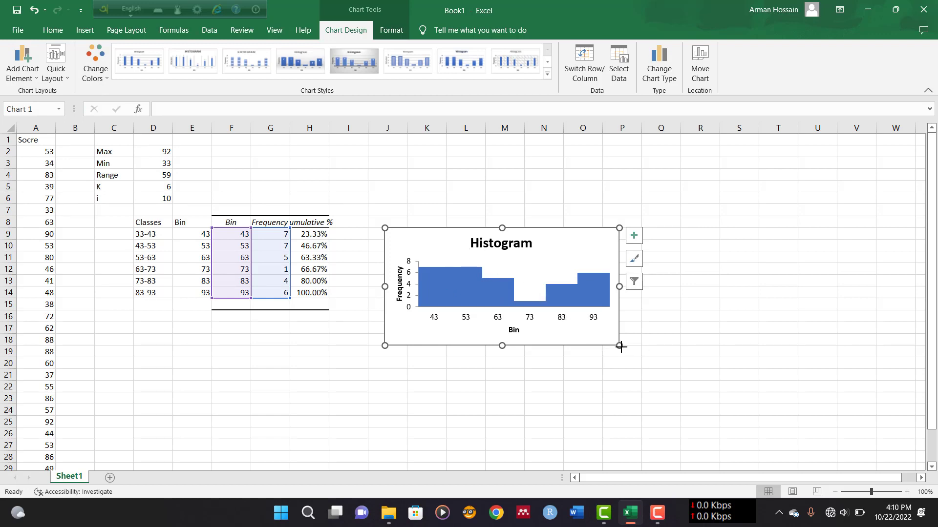
pyautogui.moveTo(621, 346); pyautogui.dragTo(634, 357)
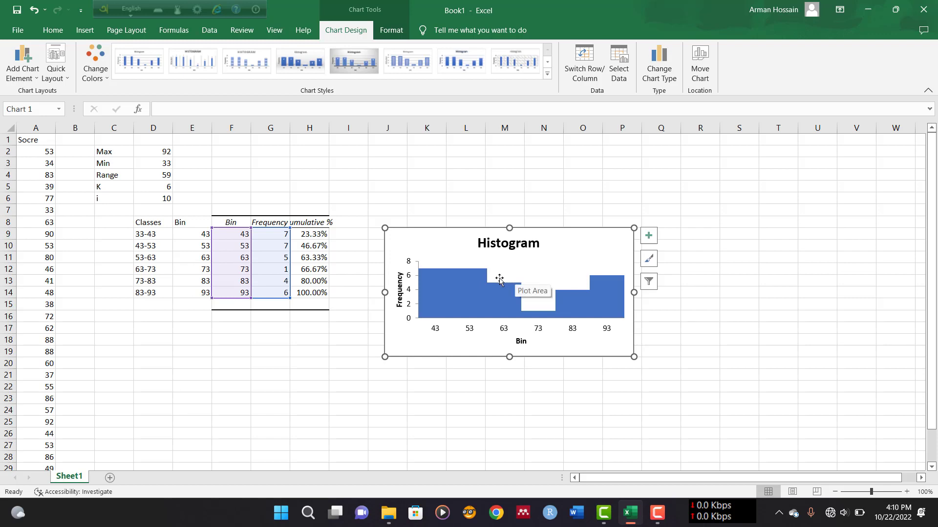
# Give the histogram's data series a solid black border line
pyautogui.click(461, 277)
pyautogui.rightClick(461, 277)
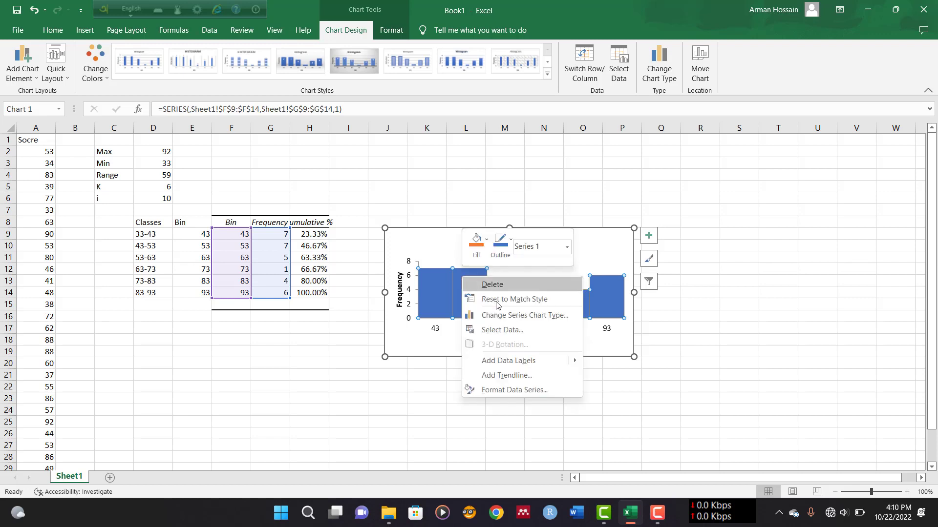
pyautogui.click(493, 394)
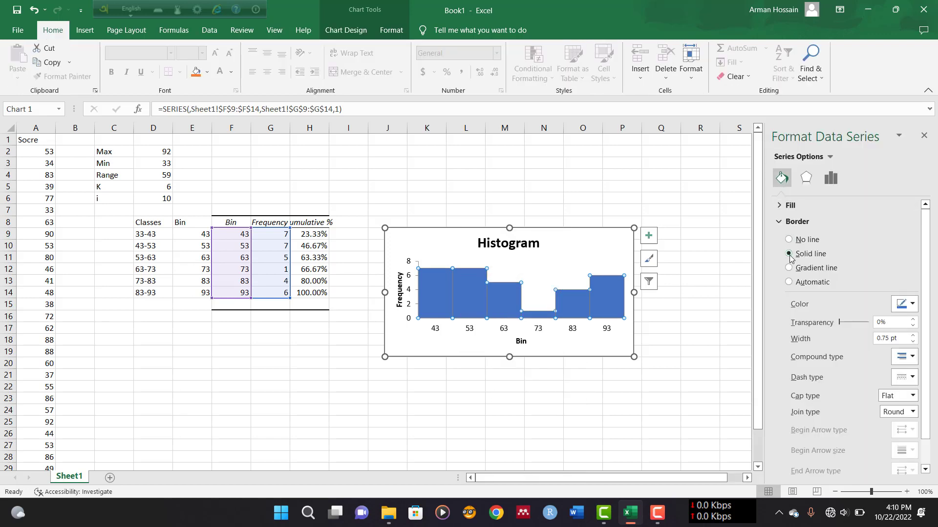
pyautogui.click(904, 304)
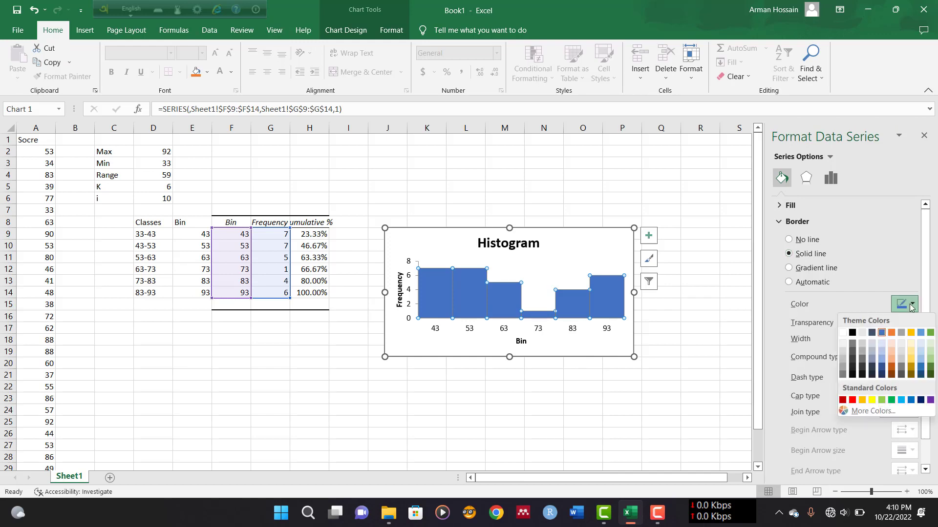
pyautogui.click(851, 332)
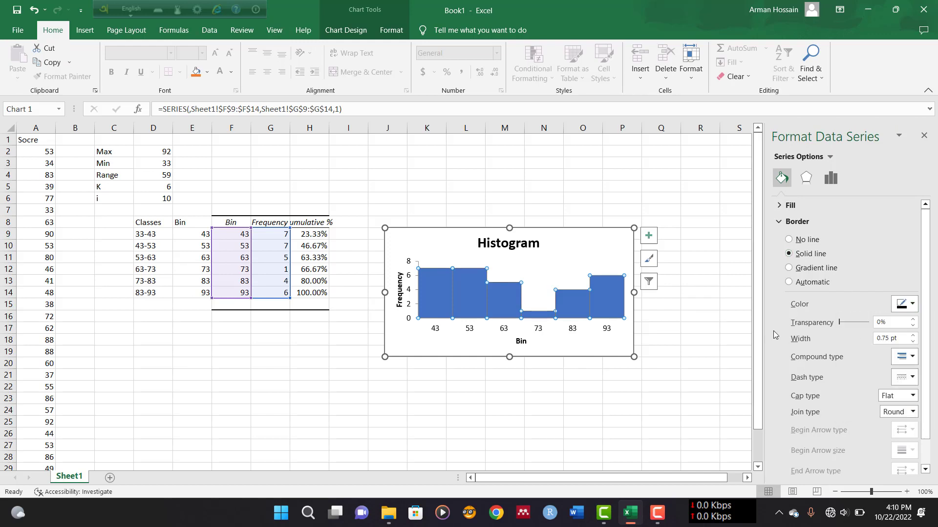
pyautogui.click(925, 138)
pyautogui.click(739, 339)
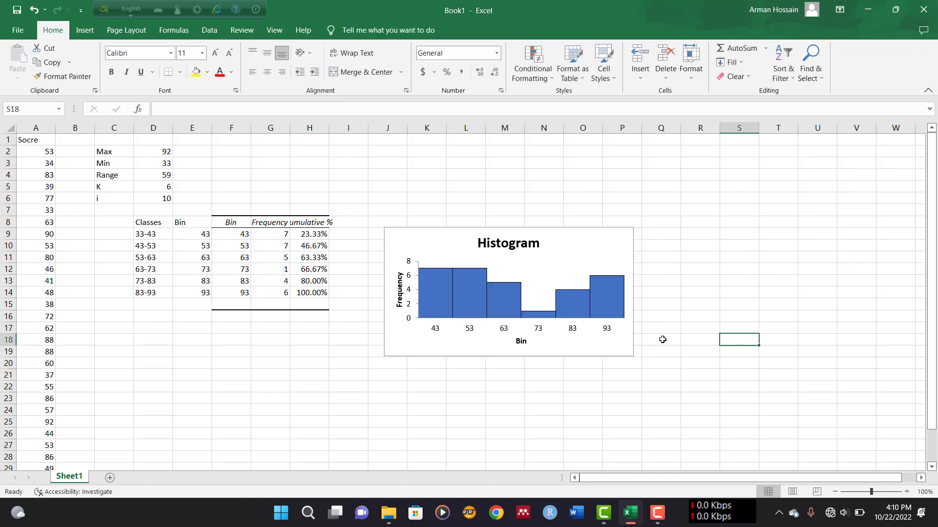
# Enlarge the histogram chart and move it higher up on the sheet
pyautogui.click(613, 349)
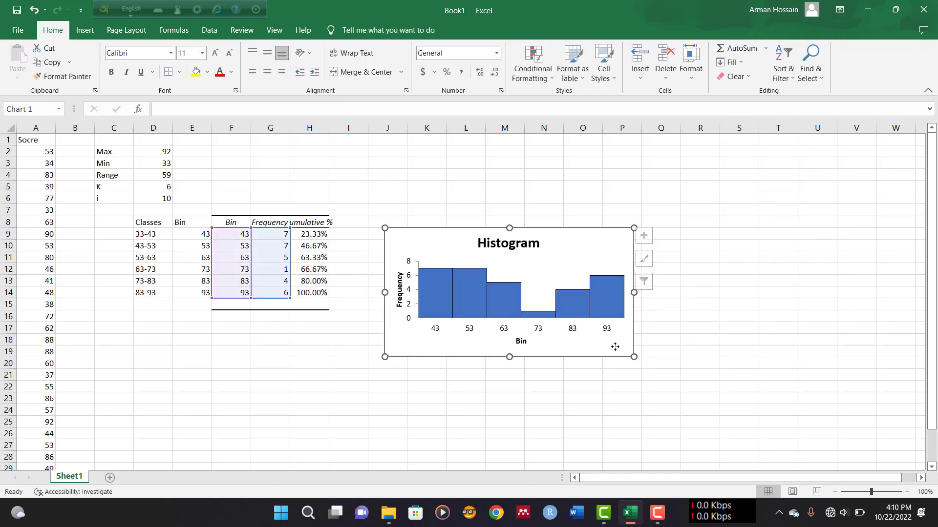
pyautogui.moveTo(631, 355); pyautogui.dragTo(662, 397)
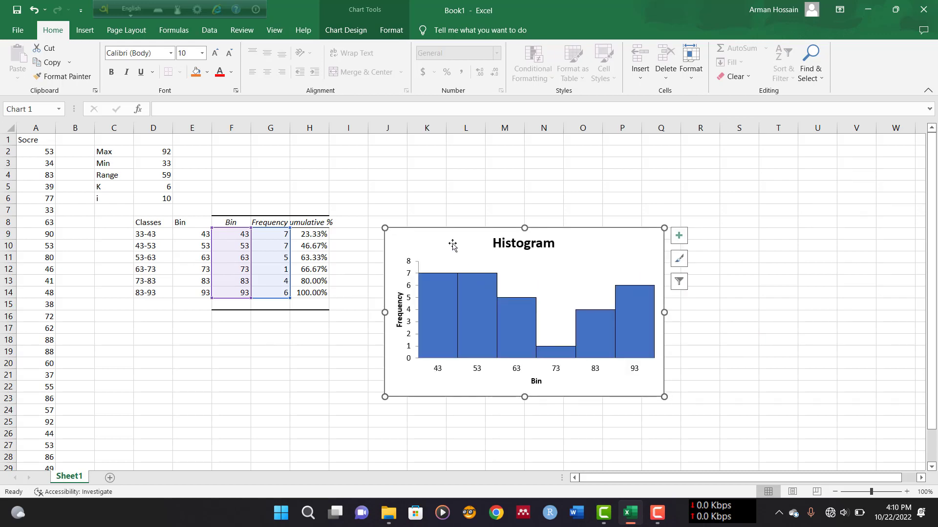
pyautogui.moveTo(439, 237); pyautogui.dragTo(444, 193)
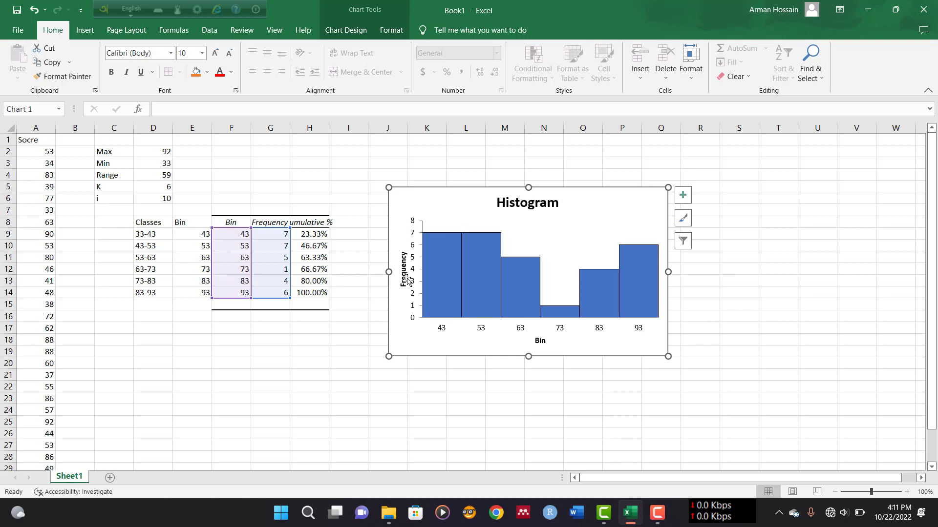
pyautogui.click(726, 198)
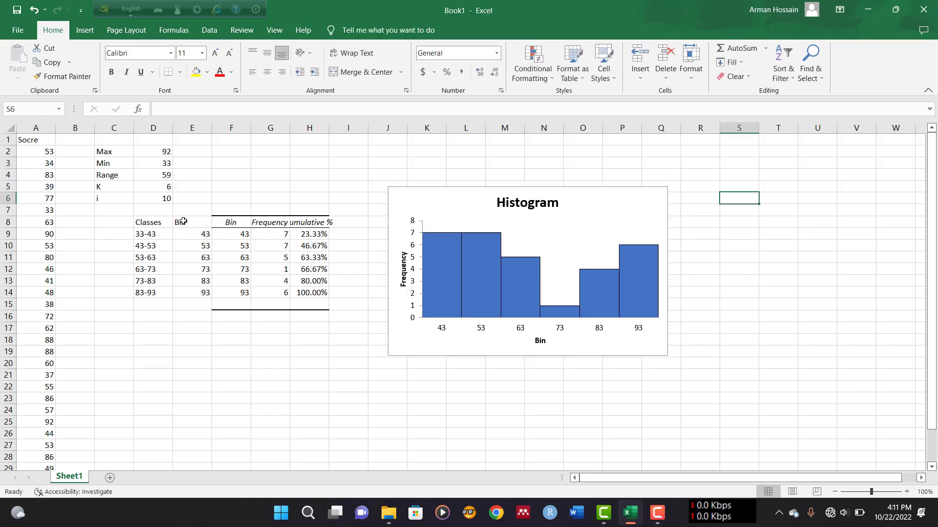
# Delete column E containing the duplicate Bin values
pyautogui.click(199, 128)
pyautogui.rightClick(200, 130)
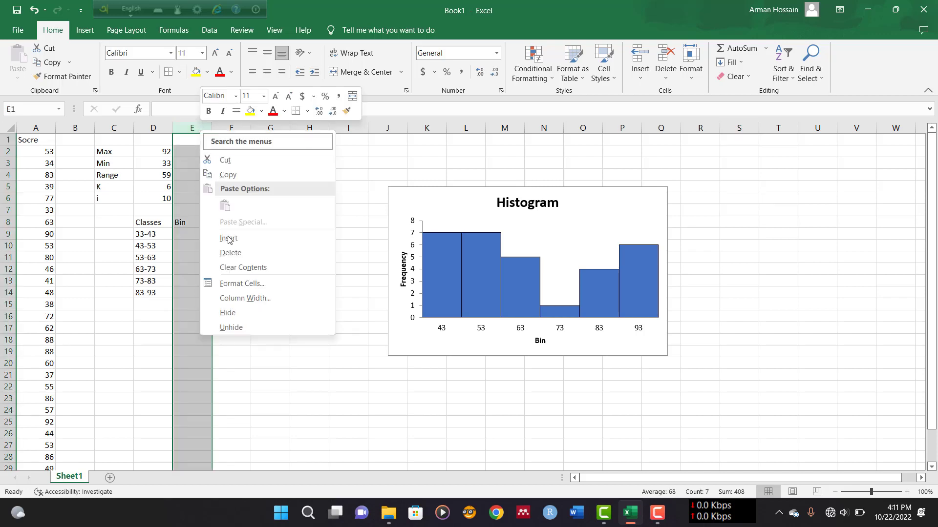
pyautogui.click(230, 252)
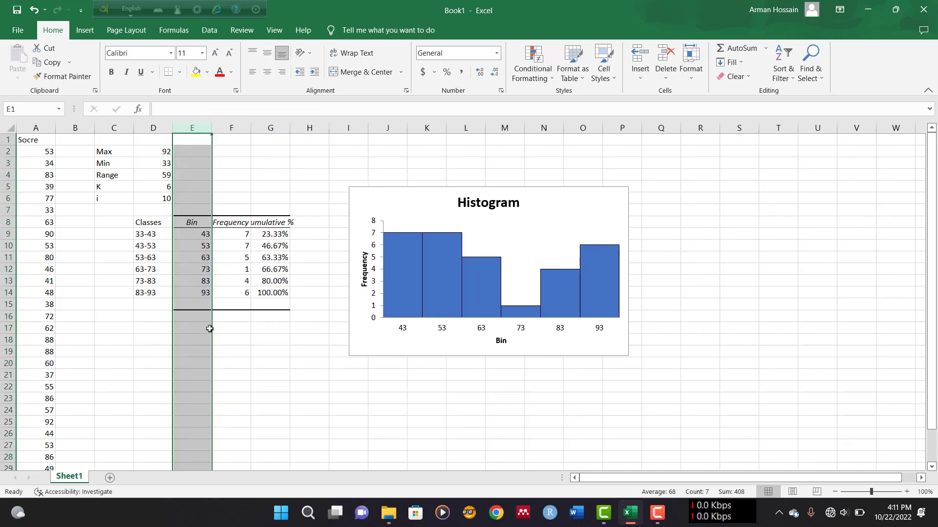
pyautogui.click(245, 339)
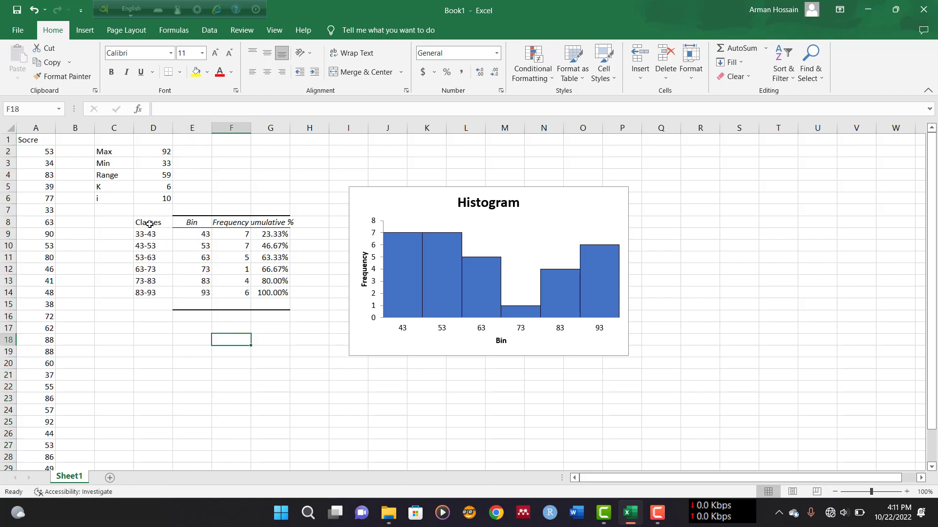
# Select the frequency table D8:G14 and then the histogram chart
pyautogui.moveTo(149, 224); pyautogui.dragTo(280, 294)
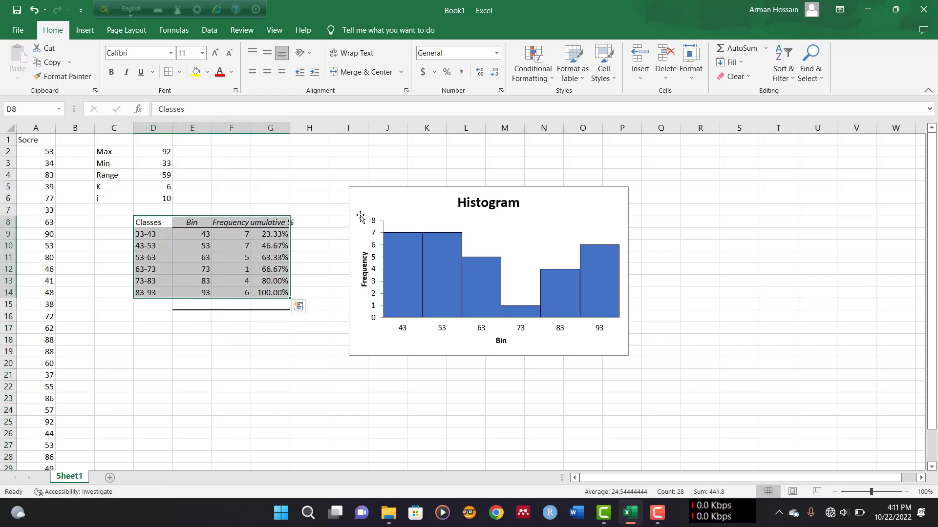
pyautogui.click(410, 202)
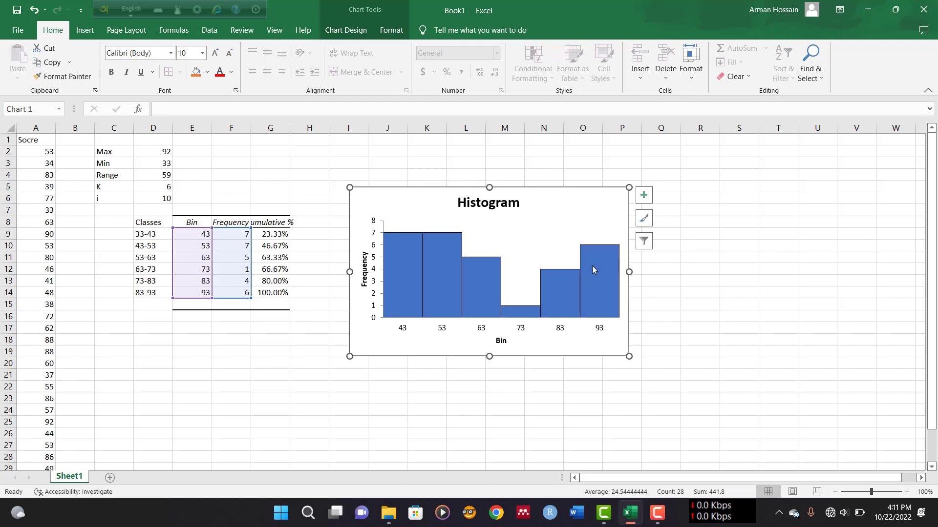